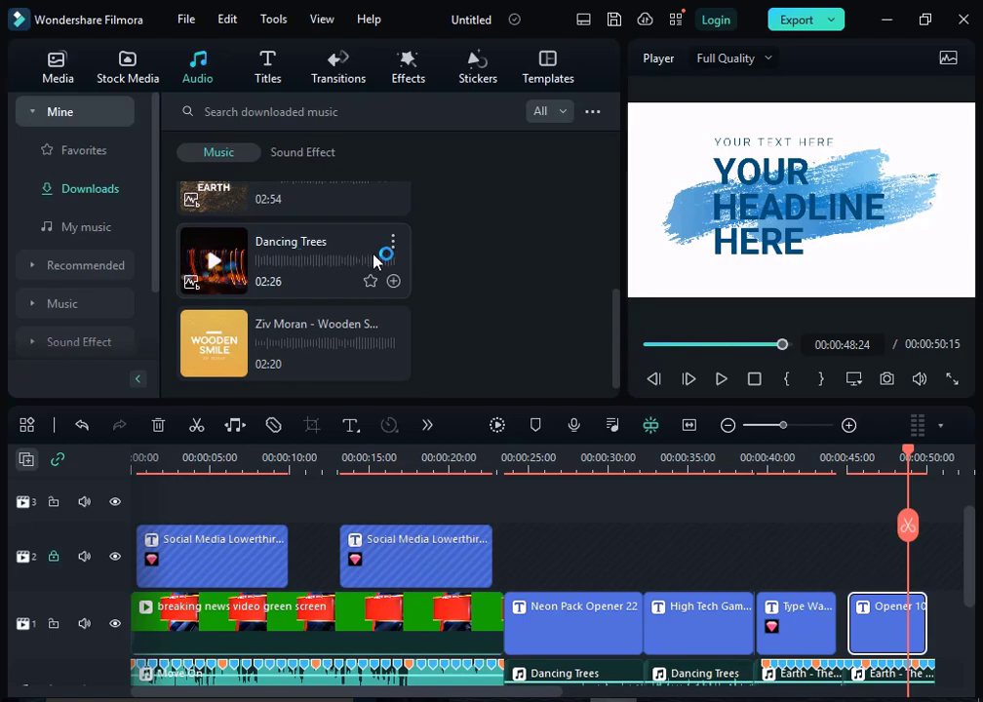
# Step: Run beat detection on the downloaded Ziv Moran - Wooden Smile music track
pyautogui.click(190, 289)
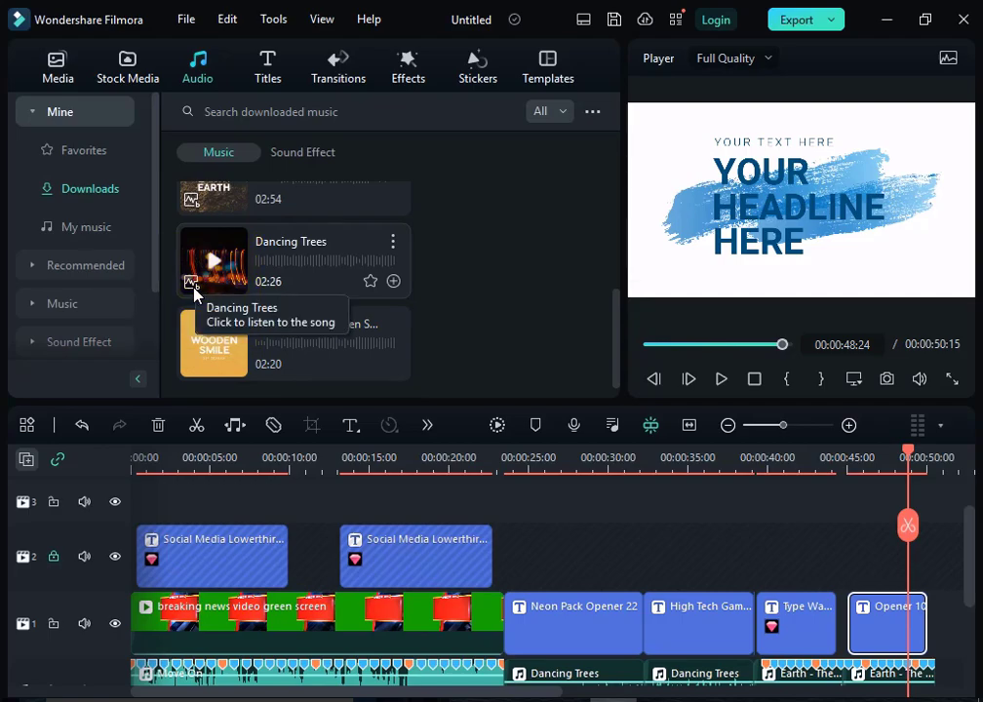
pyautogui.scroll(-2, 185, 605)
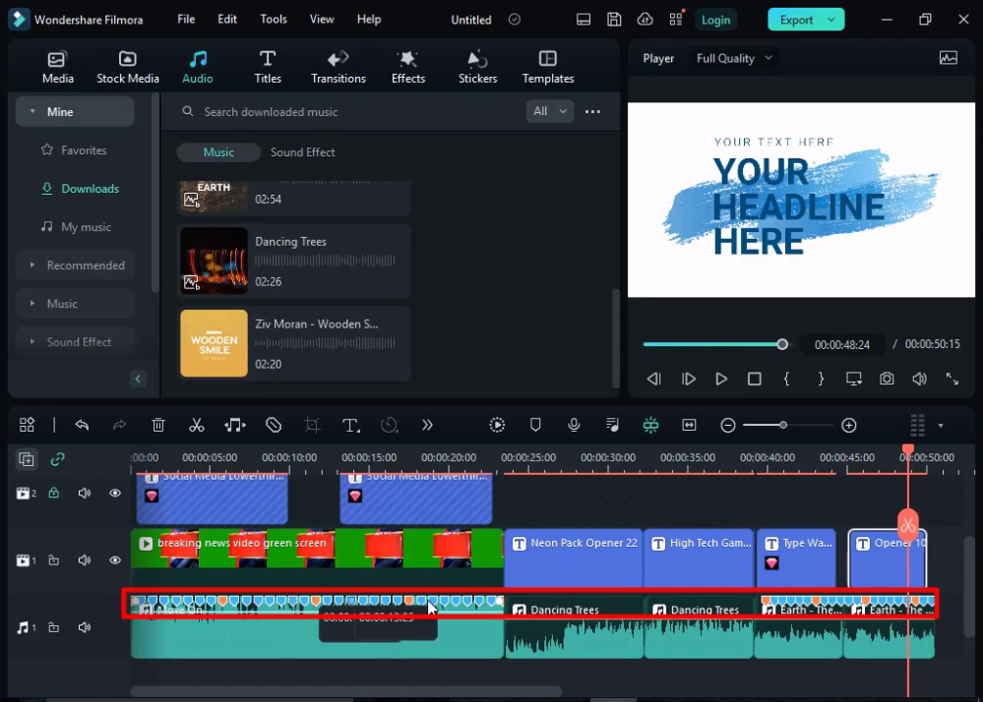
pyautogui.click(599, 613)
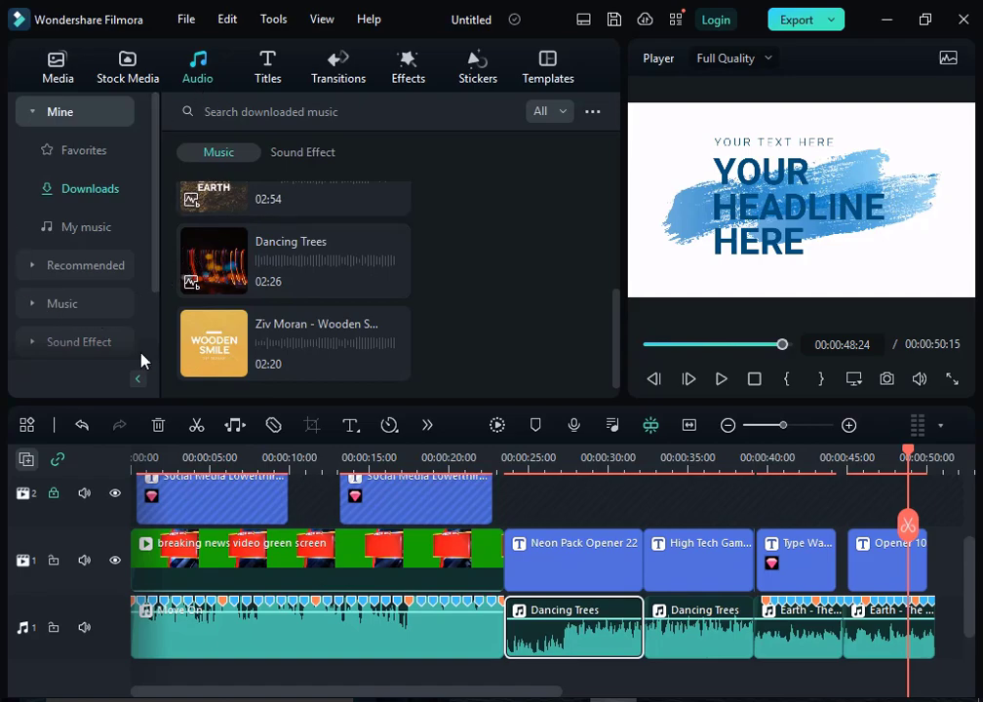
pyautogui.rightClick(288, 341)
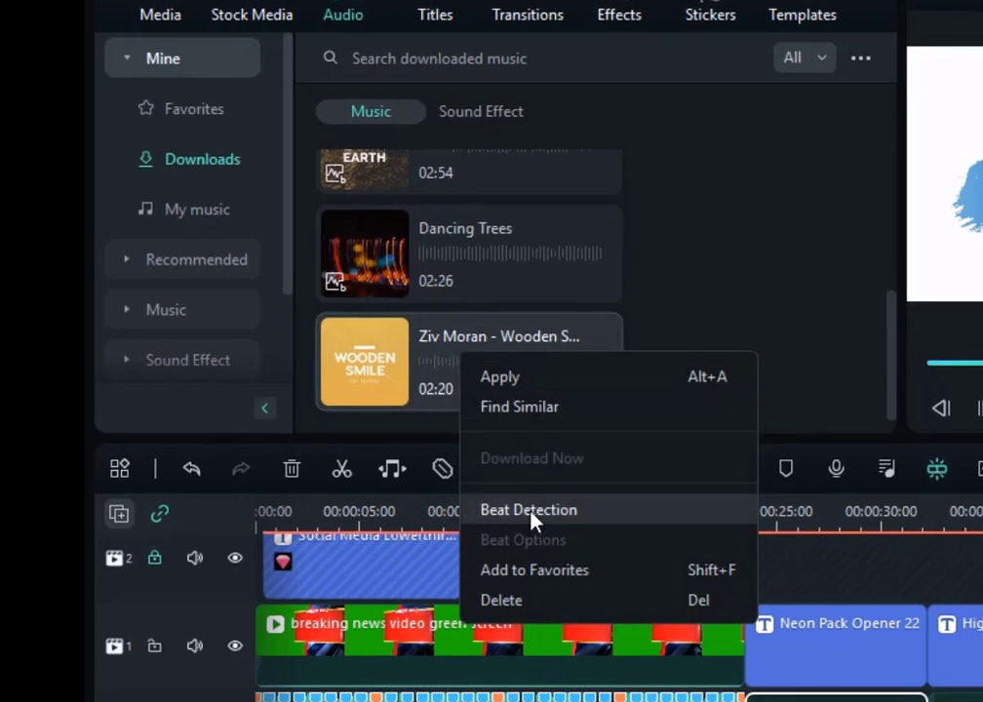
pyautogui.click(535, 520)
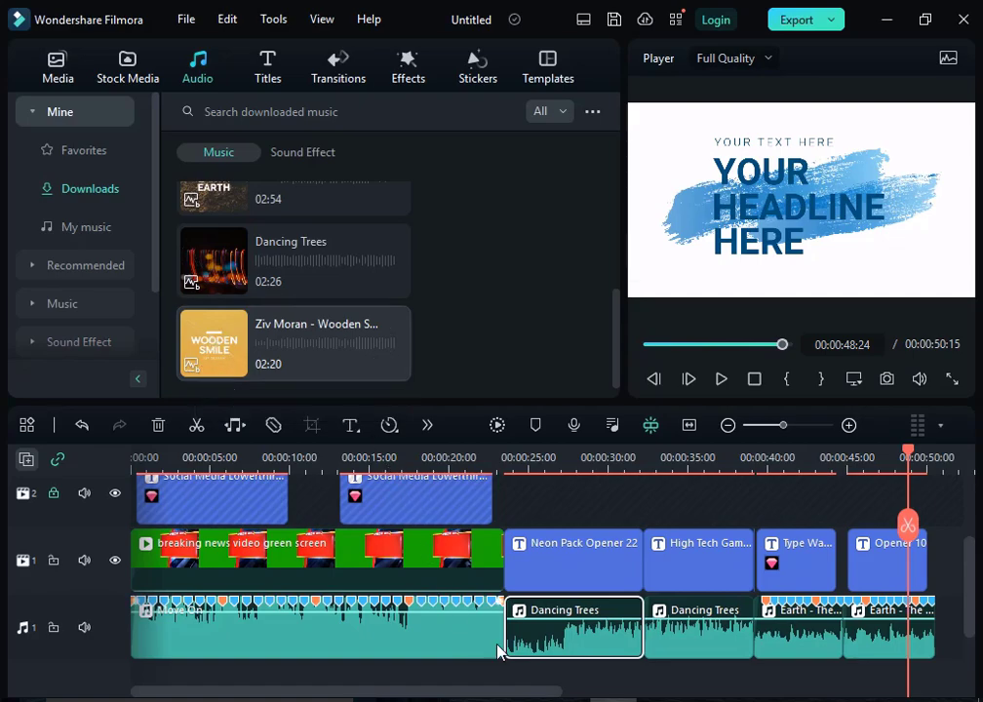
# Step: Replace the first Dancing Trees clip on the timeline by deleting it and adding the Ziv Moran - Wooden Smile track from its start
pyautogui.doubleClick(552, 641)
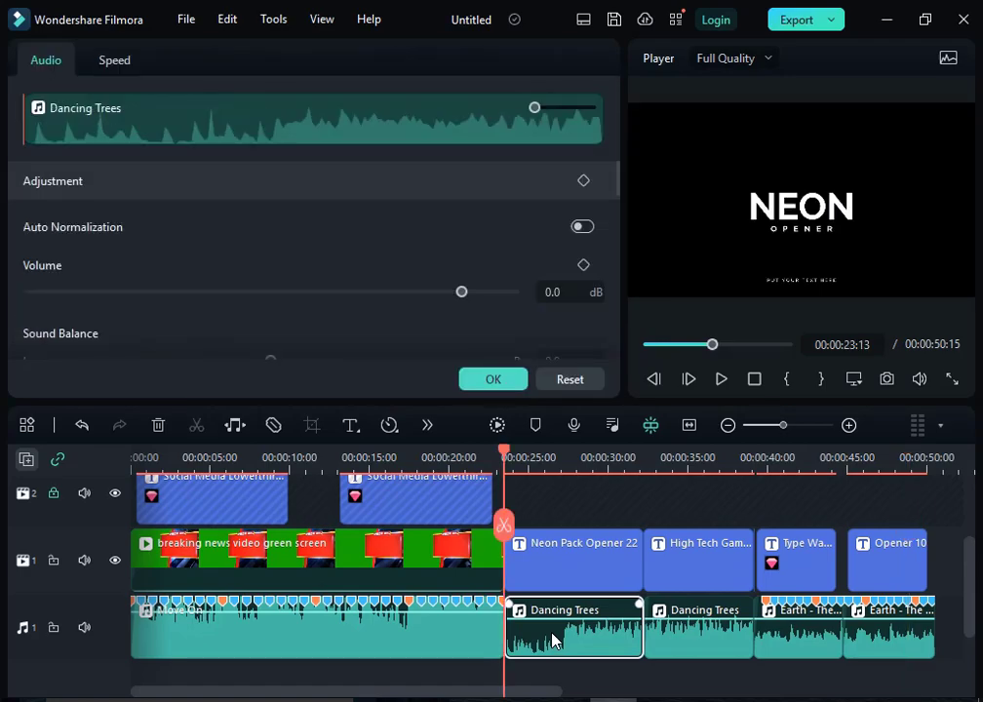
pyautogui.press('Delete')
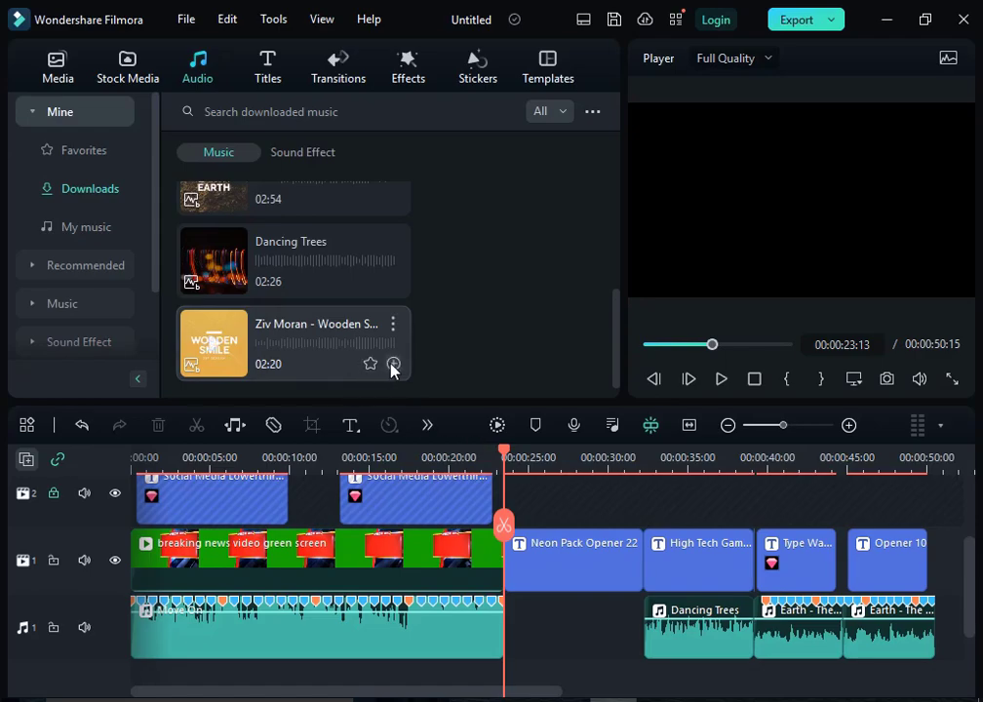
pyautogui.click(392, 364)
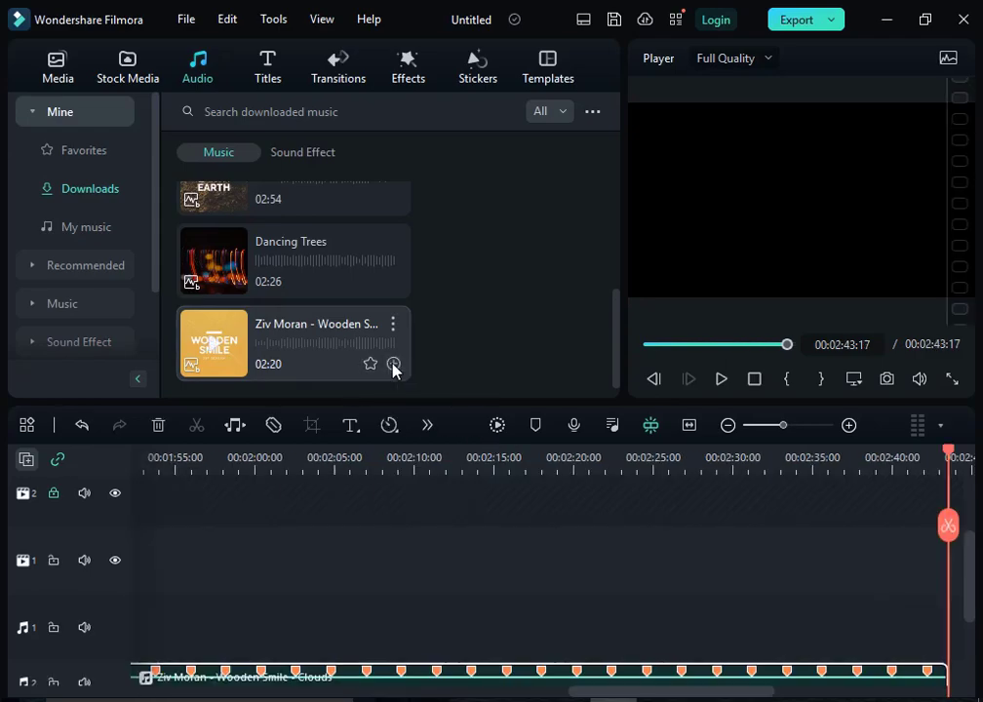
pyautogui.scroll(-3, 474, 658)
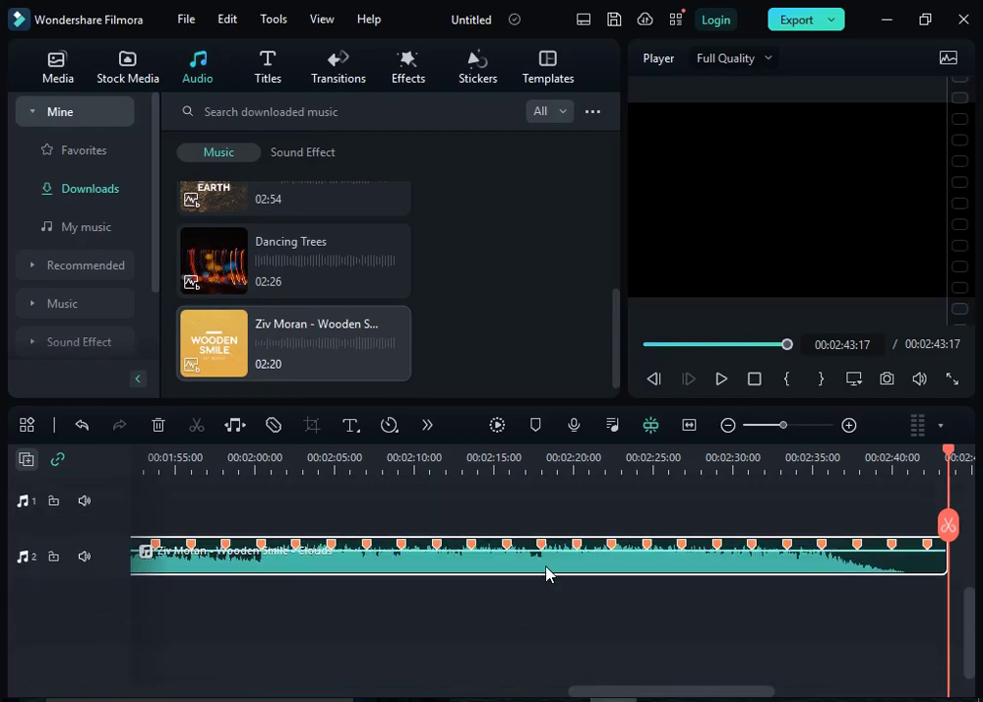
pyautogui.click(689, 426)
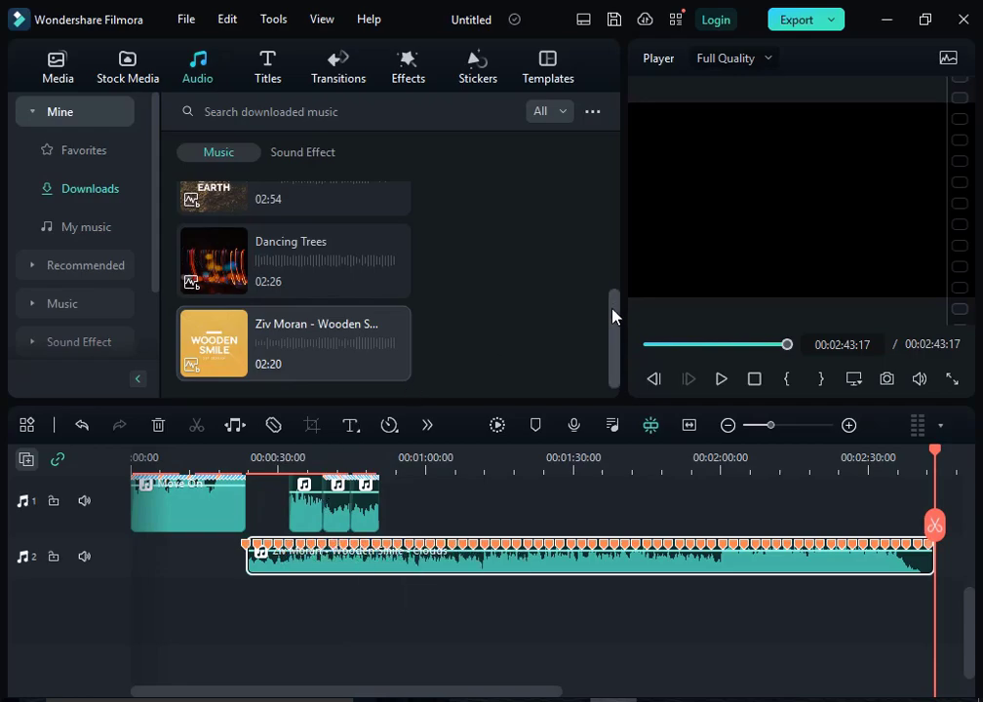
# Step: Split the Ziv Moran - Wooden Smile clip at 00:00:32:12 and delete the part after the cut
pyautogui.moveTo(933, 451); pyautogui.dragTo(282, 495)
pyautogui.click(283, 495)
pyautogui.scroll(2, 280, 483)
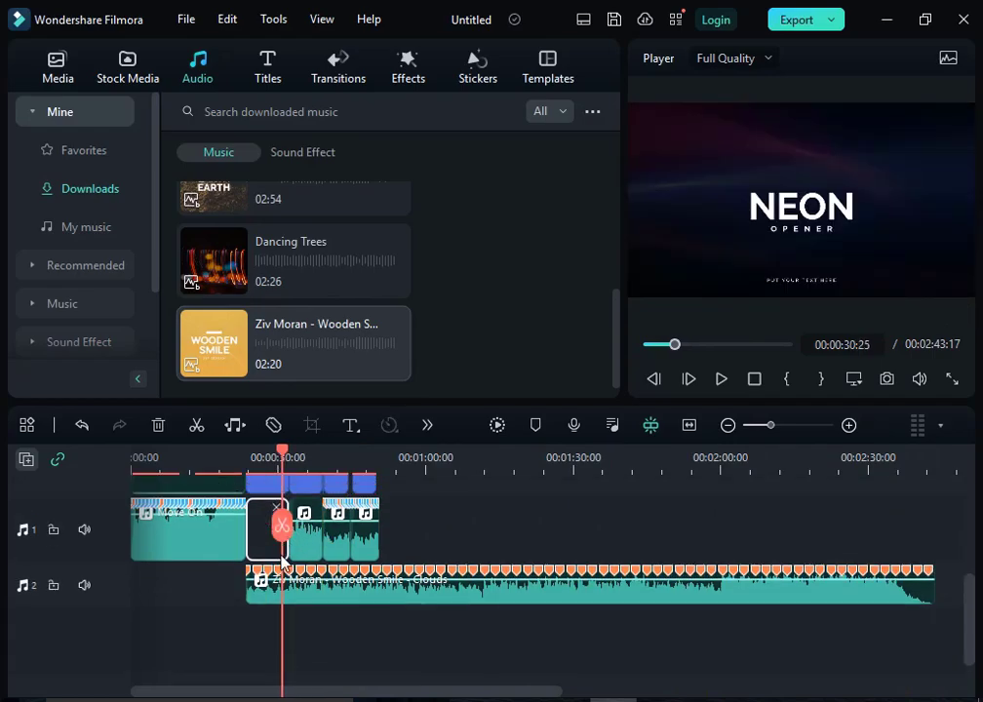
pyautogui.click(284, 456)
pyautogui.moveTo(284, 455); pyautogui.dragTo(291, 456)
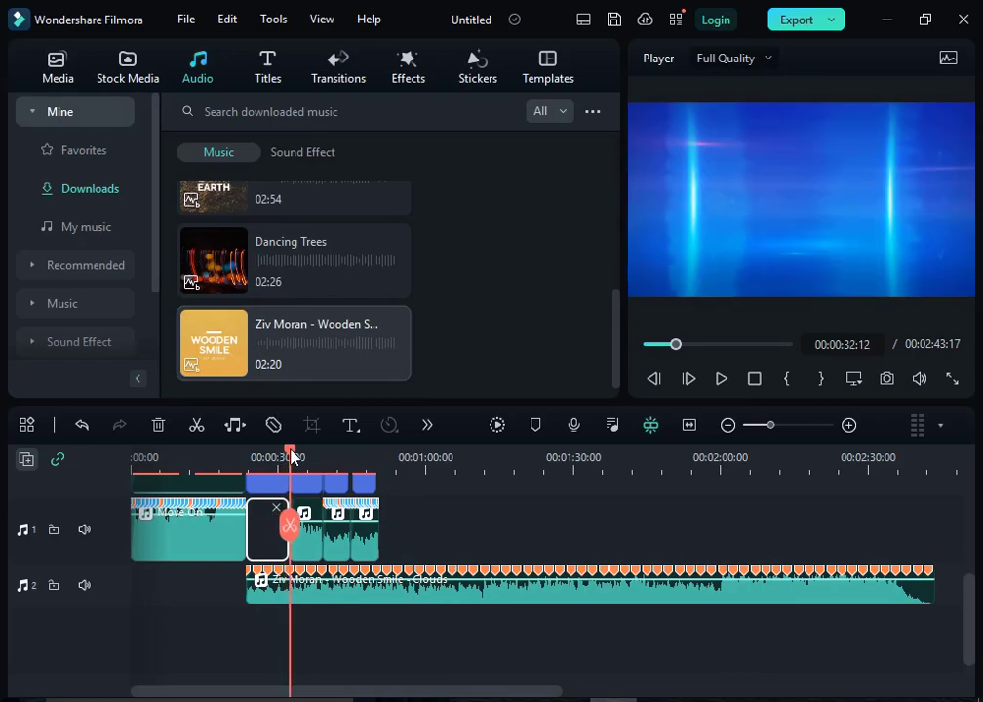
pyautogui.click(290, 527)
pyautogui.click(437, 594)
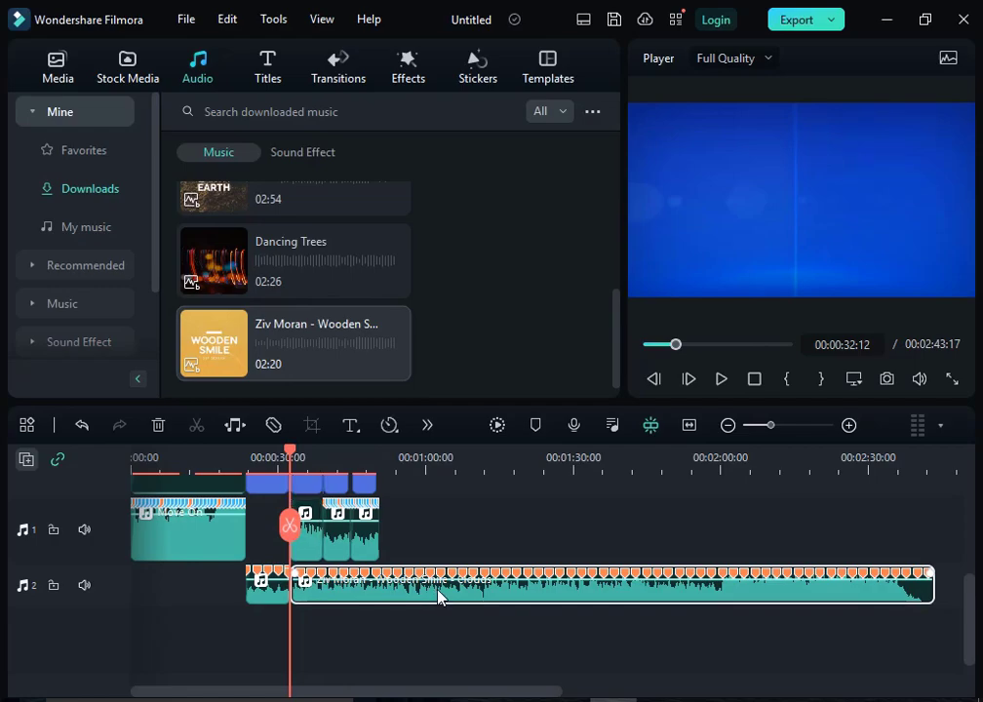
pyautogui.press('Delete')
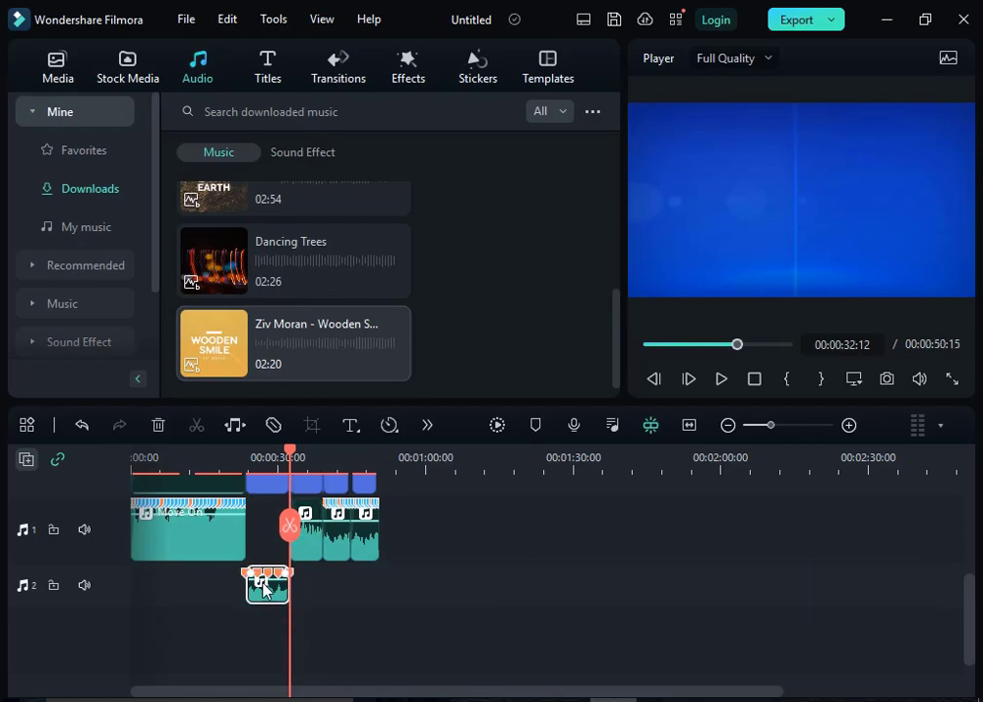
# Step: Move the trimmed Ziv Moran clip onto audio track 1 after Move On and close the empty gap behind it
pyautogui.click(274, 597)
pyautogui.moveTo(275, 597); pyautogui.dragTo(269, 526)
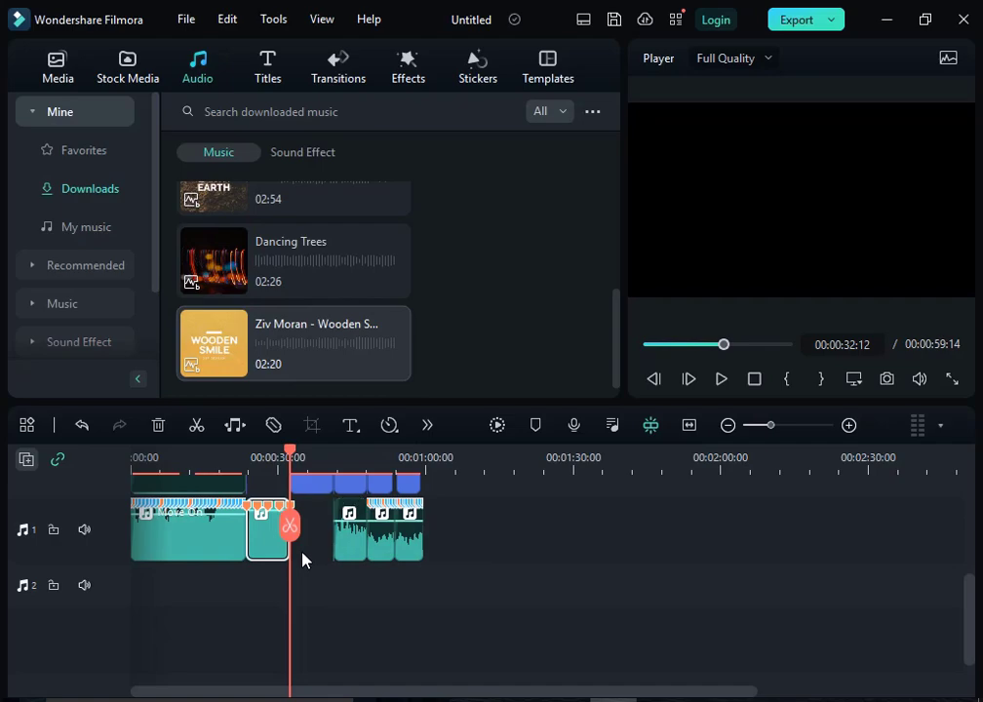
pyautogui.scroll(1, 306, 548)
pyautogui.doubleClick(311, 525)
pyautogui.click(318, 583)
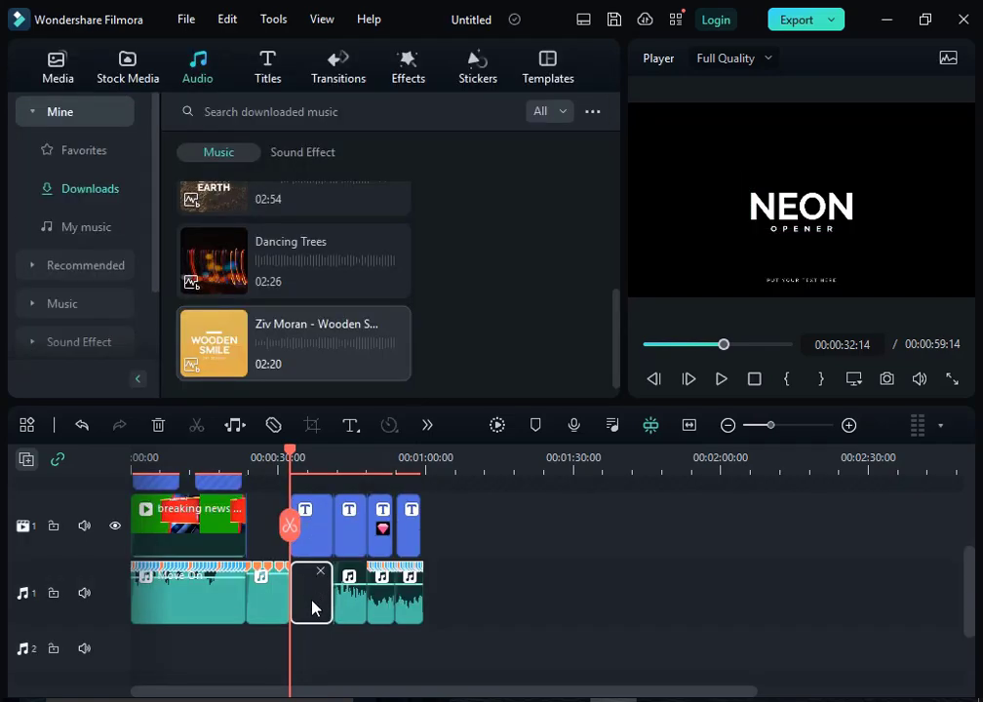
pyautogui.press('Delete')
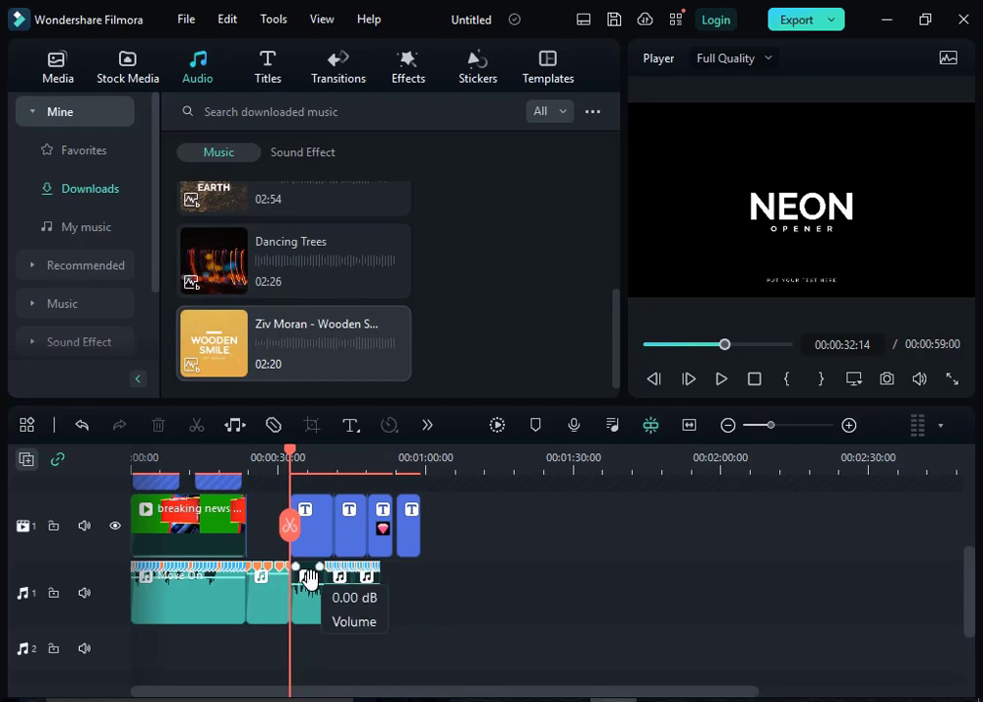
# Step: Add the downloaded Big Titles Pack "Today's Headlines" title at 00:00:23:20, in the gap on video track 1
pyautogui.click(263, 538)
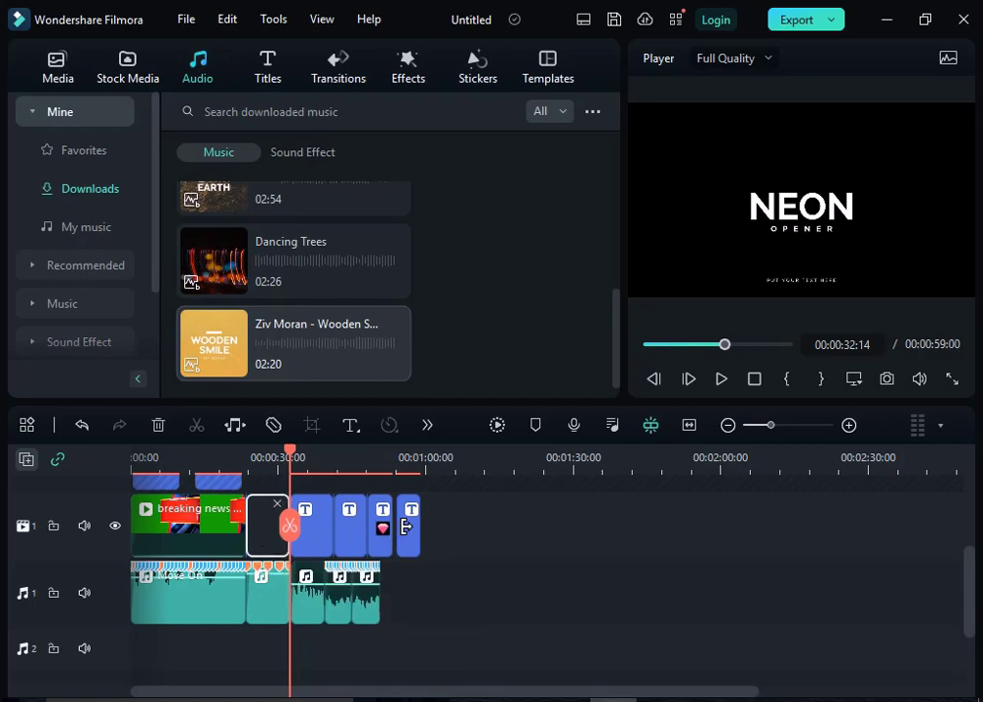
pyautogui.doubleClick(408, 528)
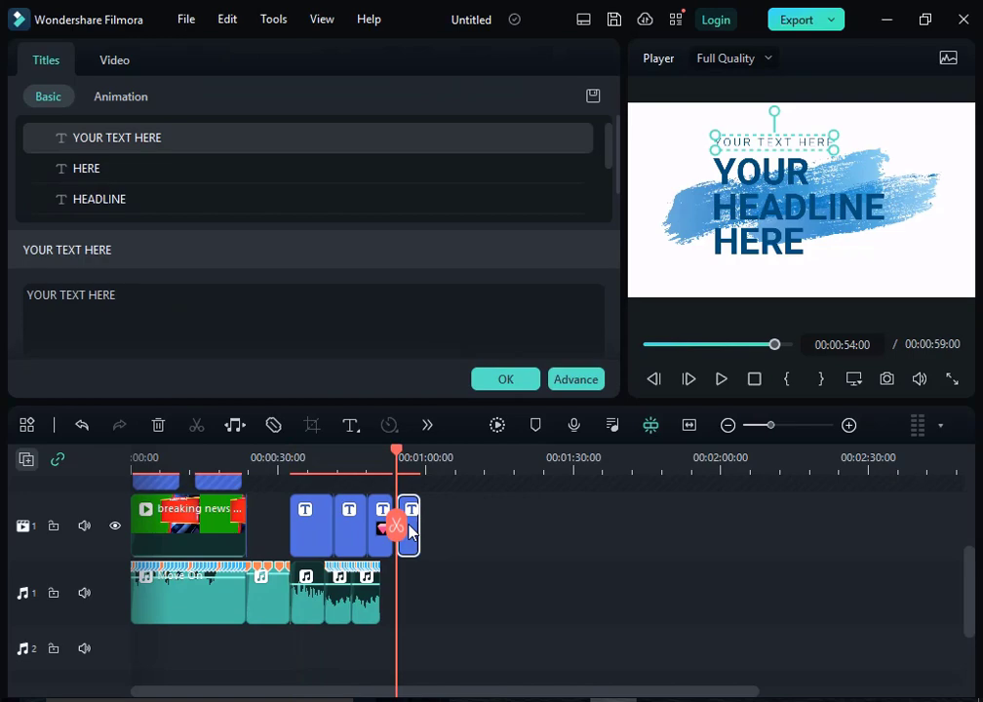
pyautogui.click(273, 535)
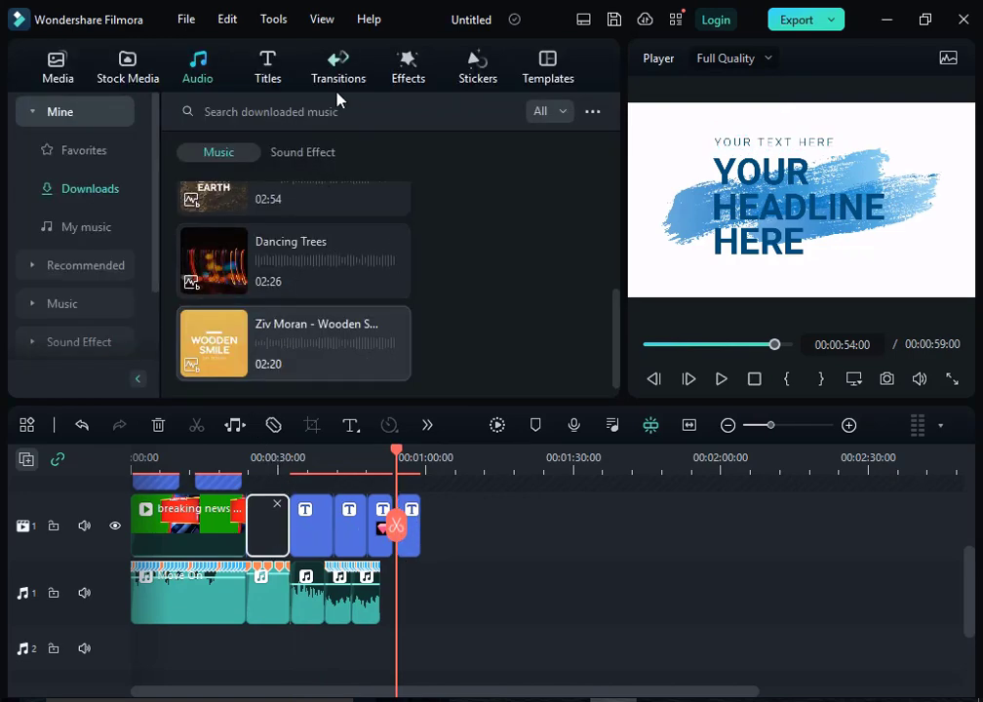
pyautogui.click(268, 69)
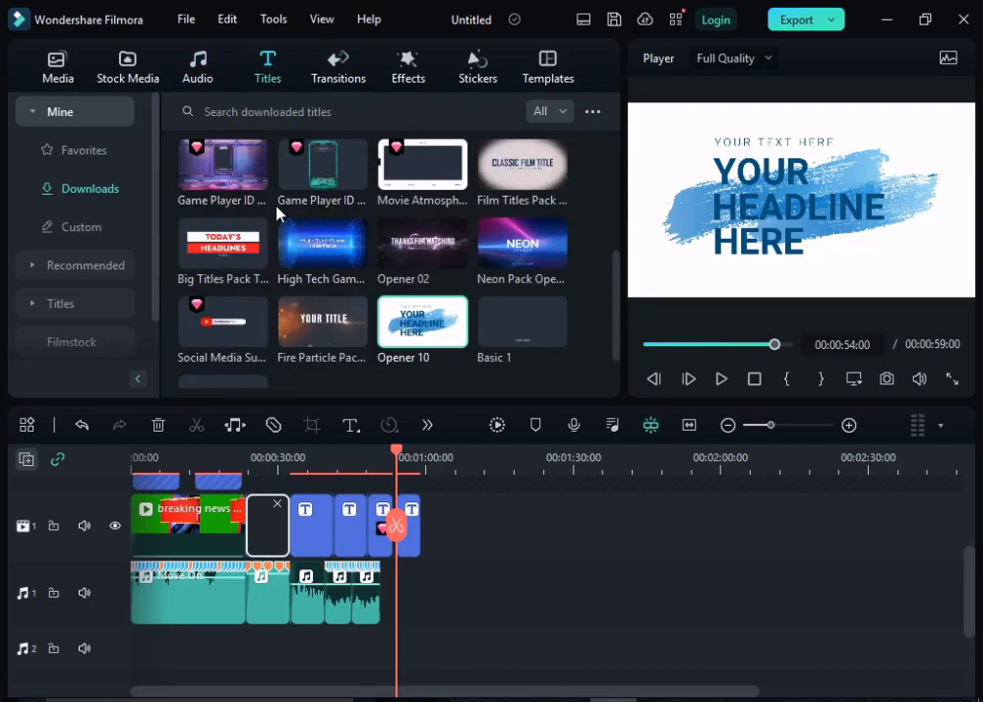
pyautogui.scroll(-1, 273, 239)
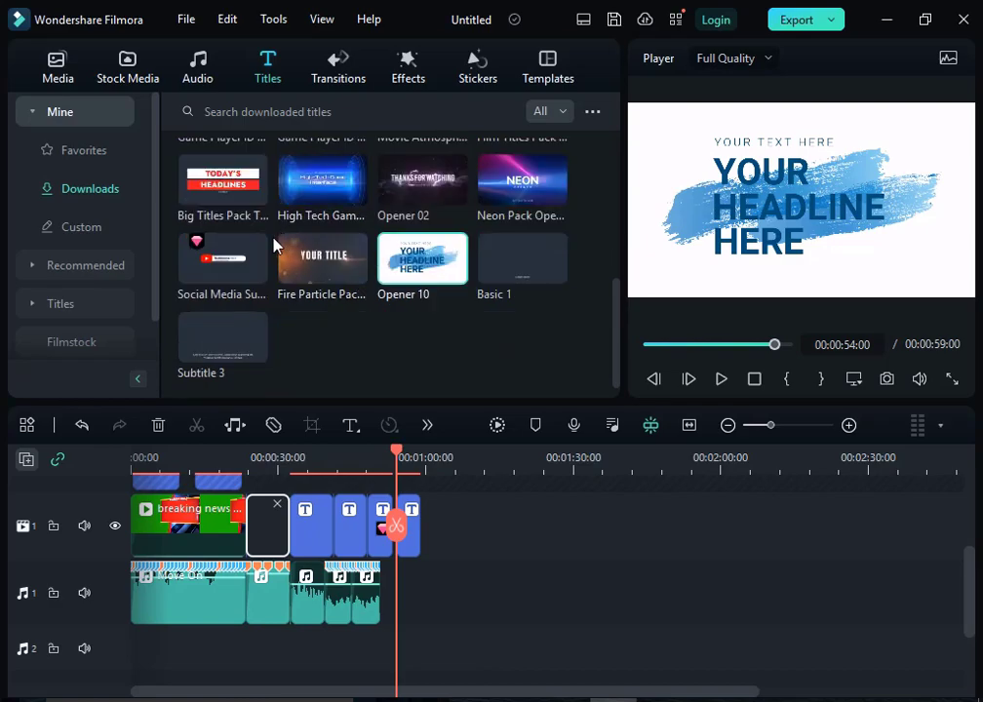
pyautogui.scroll(2, 276, 244)
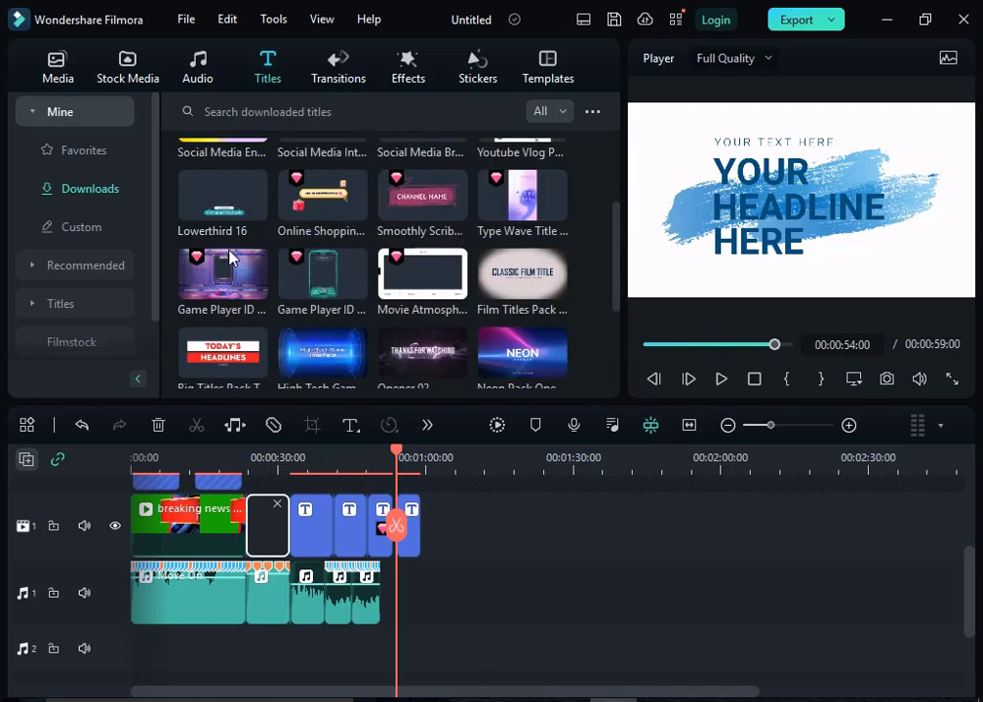
pyautogui.scroll(-2, 231, 259)
pyautogui.moveTo(251, 193)
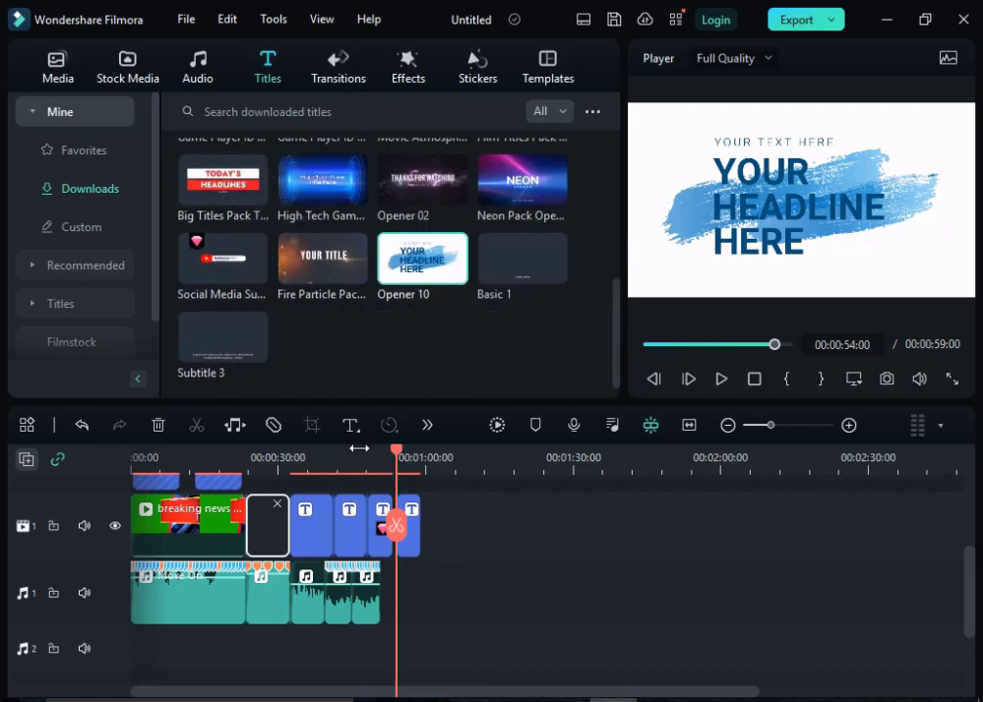
pyautogui.scroll(-1, 359, 448)
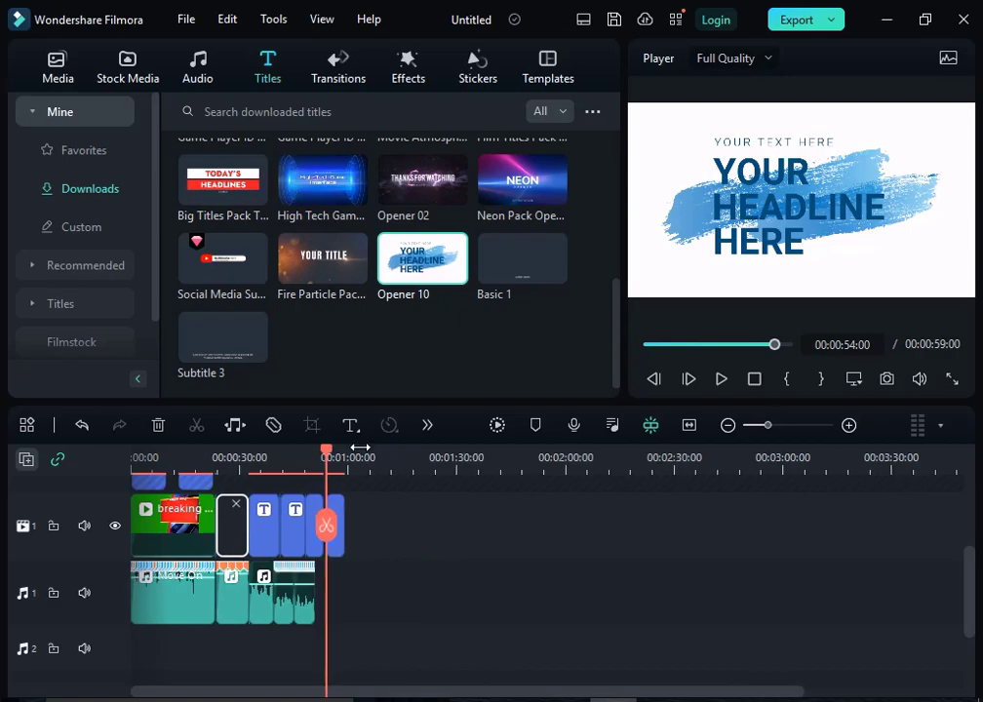
pyautogui.click(686, 427)
pyautogui.moveTo(871, 461); pyautogui.dragTo(454, 491)
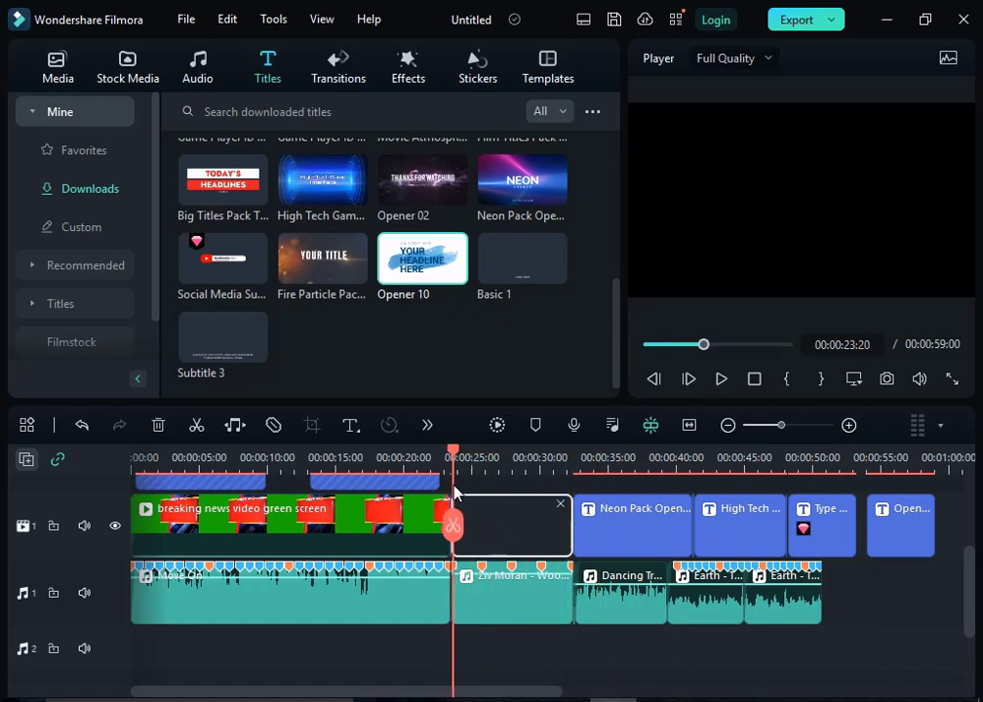
pyautogui.click(257, 193)
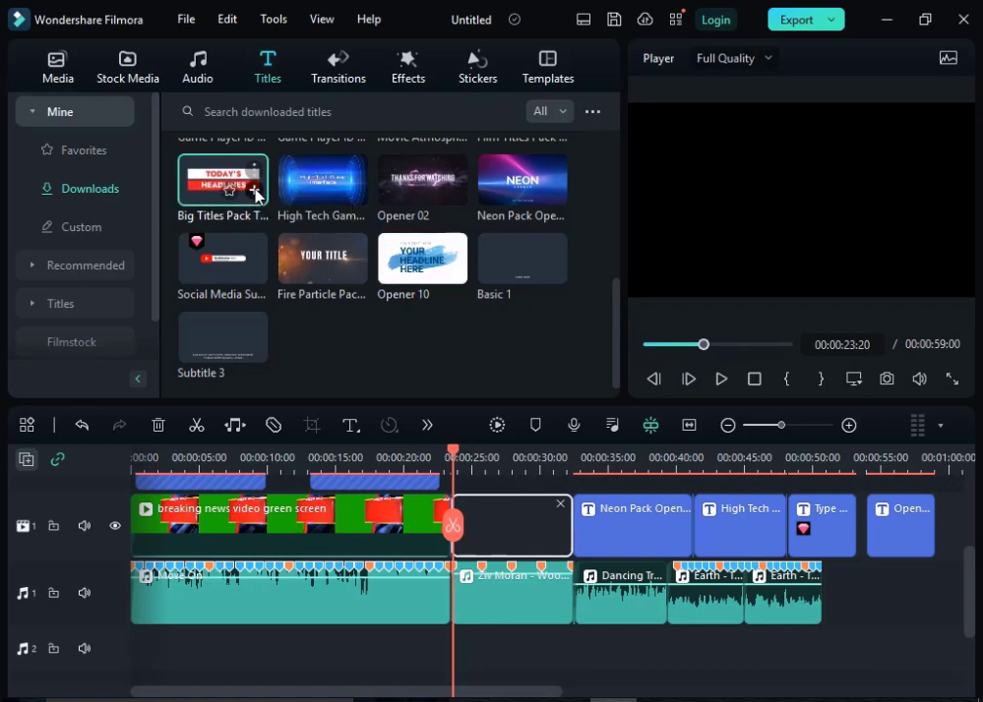
pyautogui.click(255, 189)
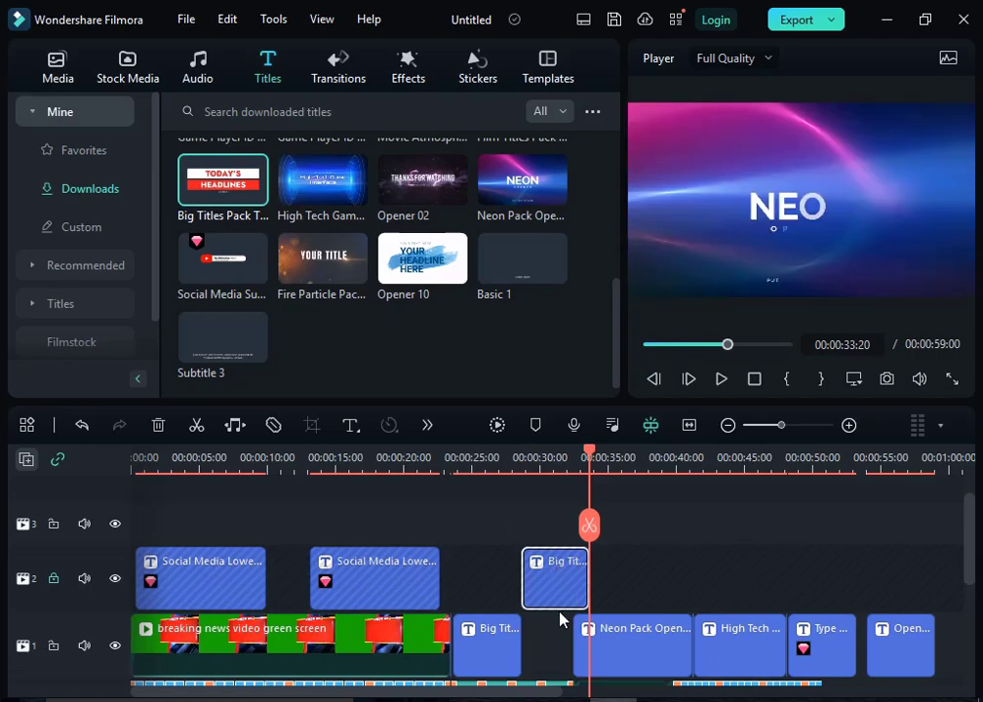
# Step: Unlock video track 2 and delete the duplicate Big Titles clip from it
pyautogui.hotkey('ctrl', 'z')
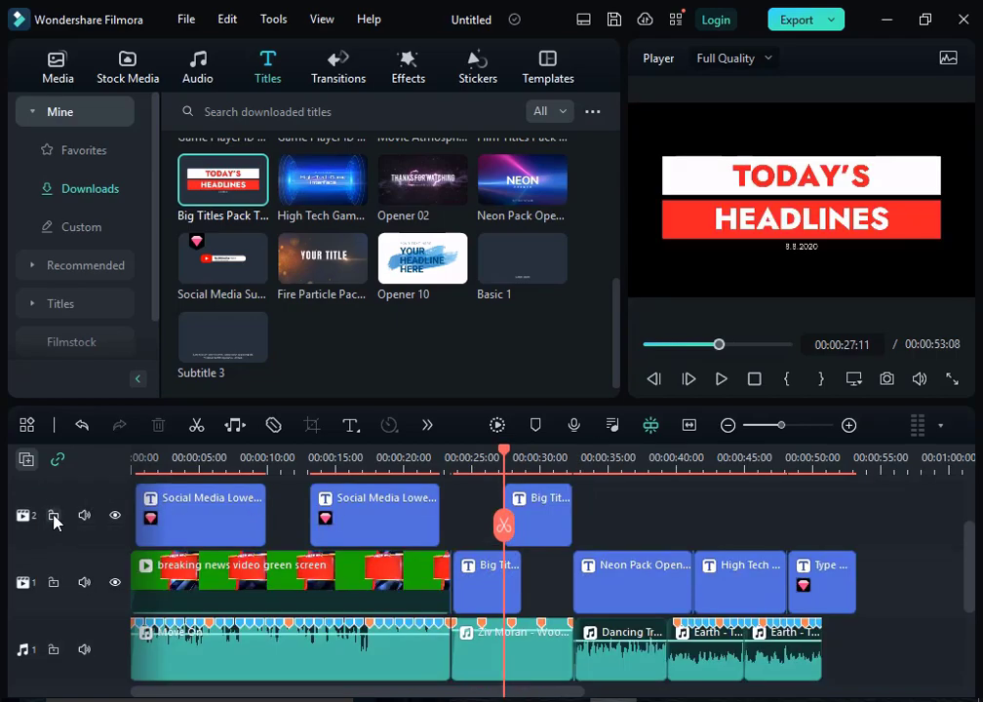
pyautogui.click(54, 516)
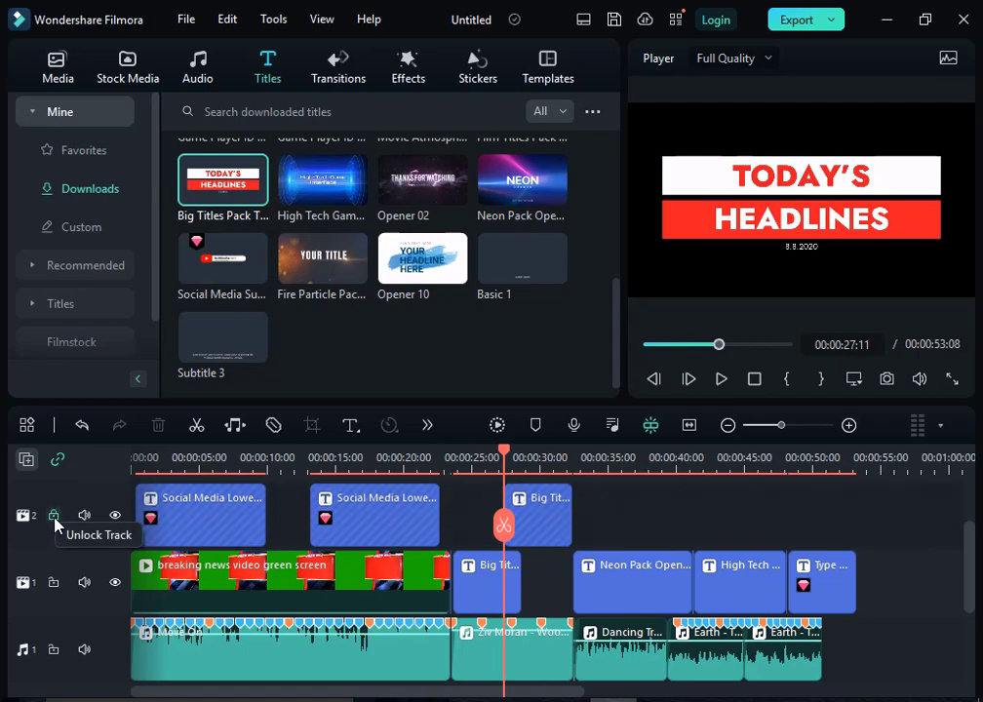
pyautogui.click(55, 522)
pyautogui.click(539, 527)
pyautogui.press('Delete')
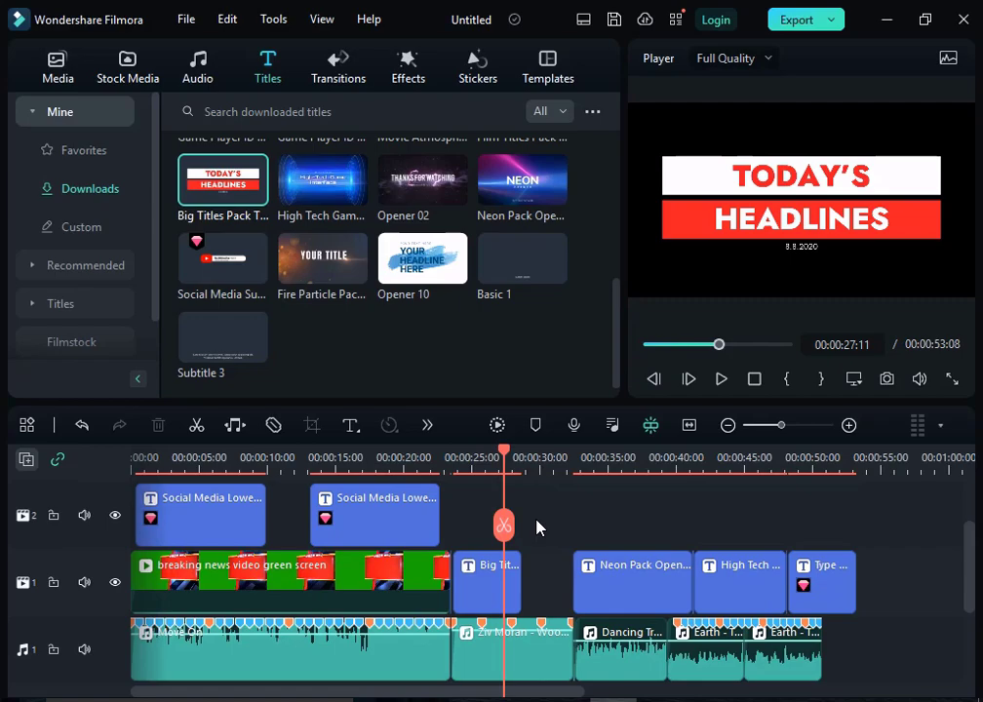
# Step: Extend the end of the Big Titles clip on video track 1 to just past 00:00:30:00, and check the Ziv Moran clip's audio settings
pyautogui.click(478, 594)
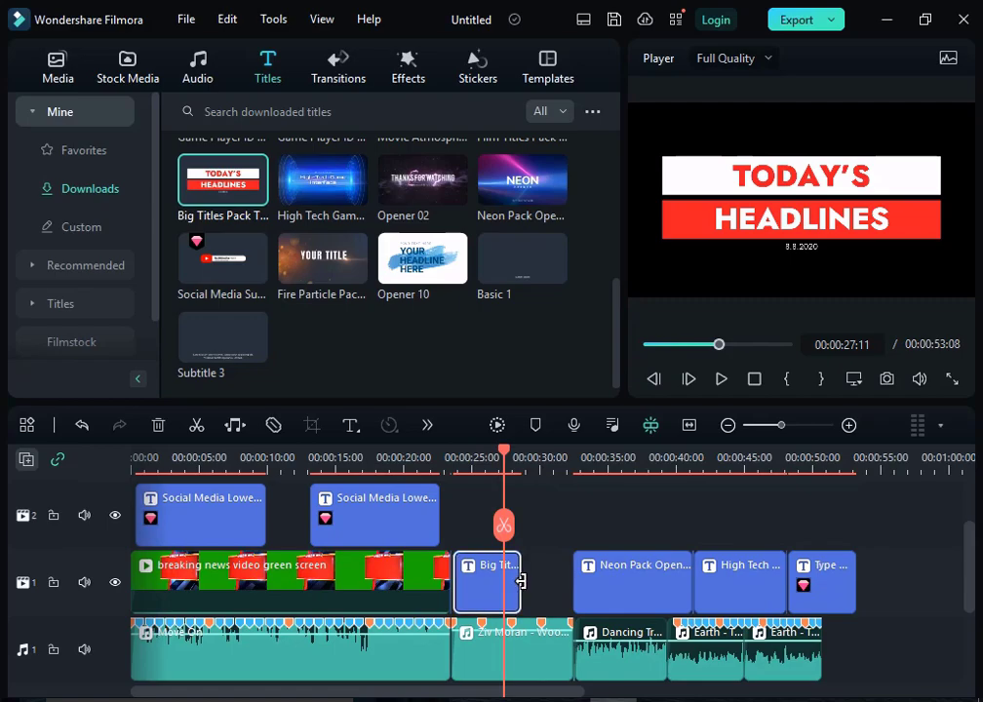
pyautogui.moveTo(520, 583); pyautogui.dragTo(548, 587)
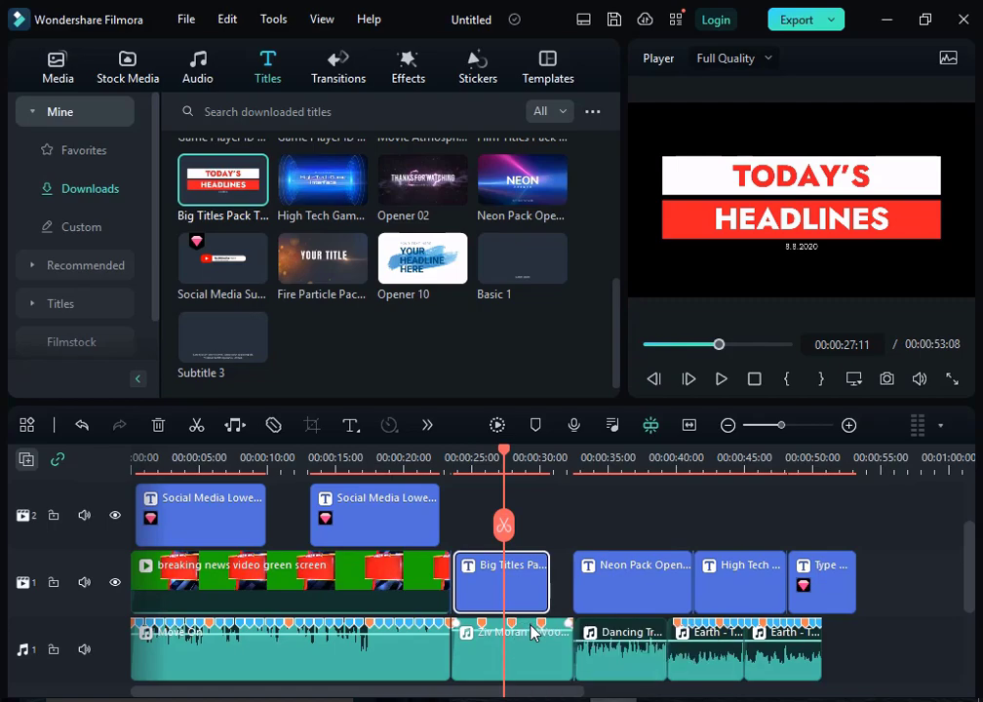
pyautogui.doubleClick(509, 655)
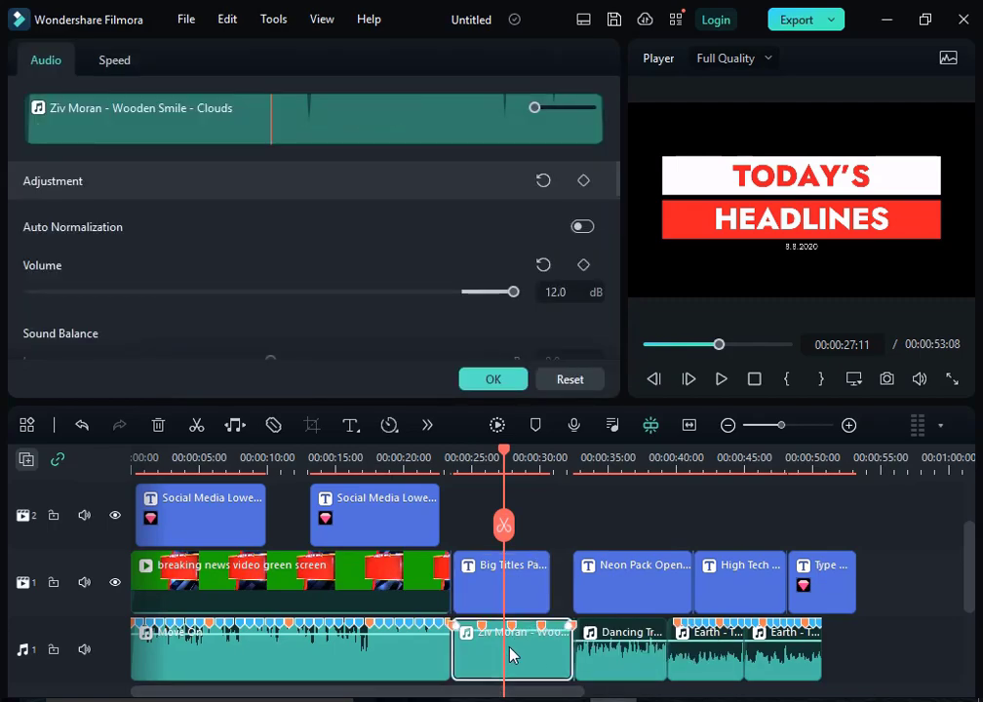
pyautogui.click(500, 379)
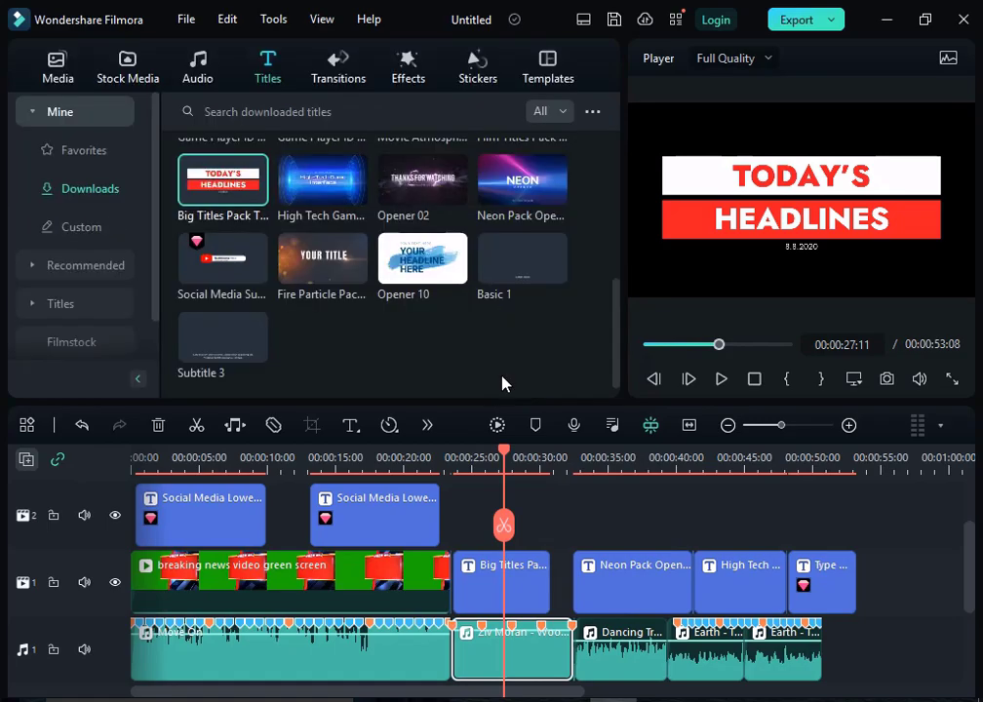
# Step: Set the beat options of the downloaded Ziv Moran - Wooden Smile track to highlight every 5 beats
pyautogui.click(202, 70)
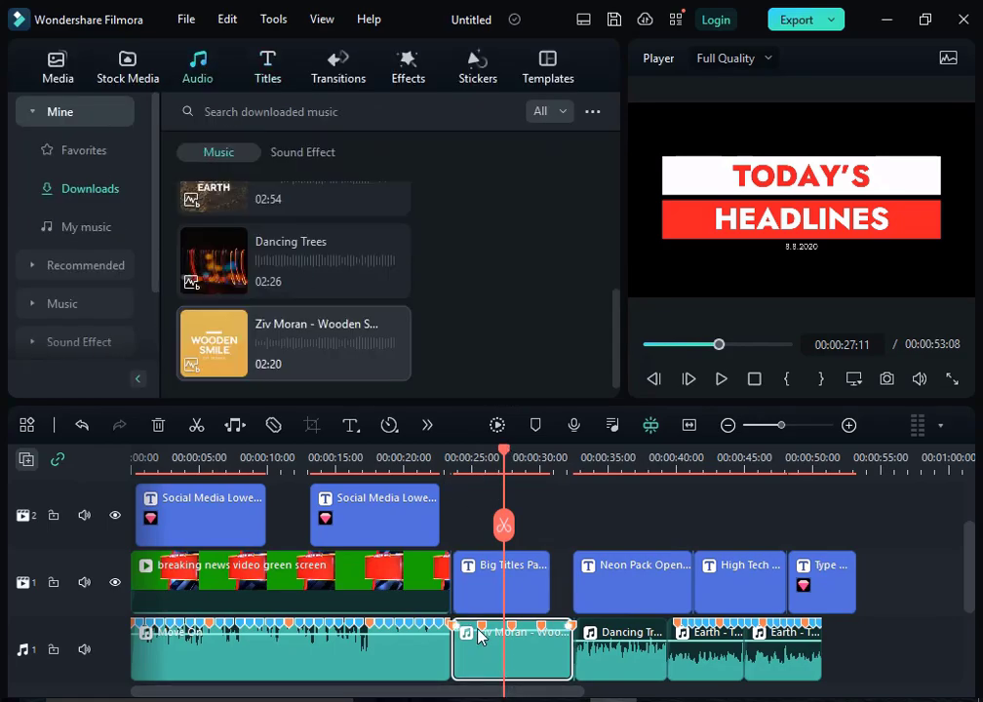
pyautogui.rightClick(320, 356)
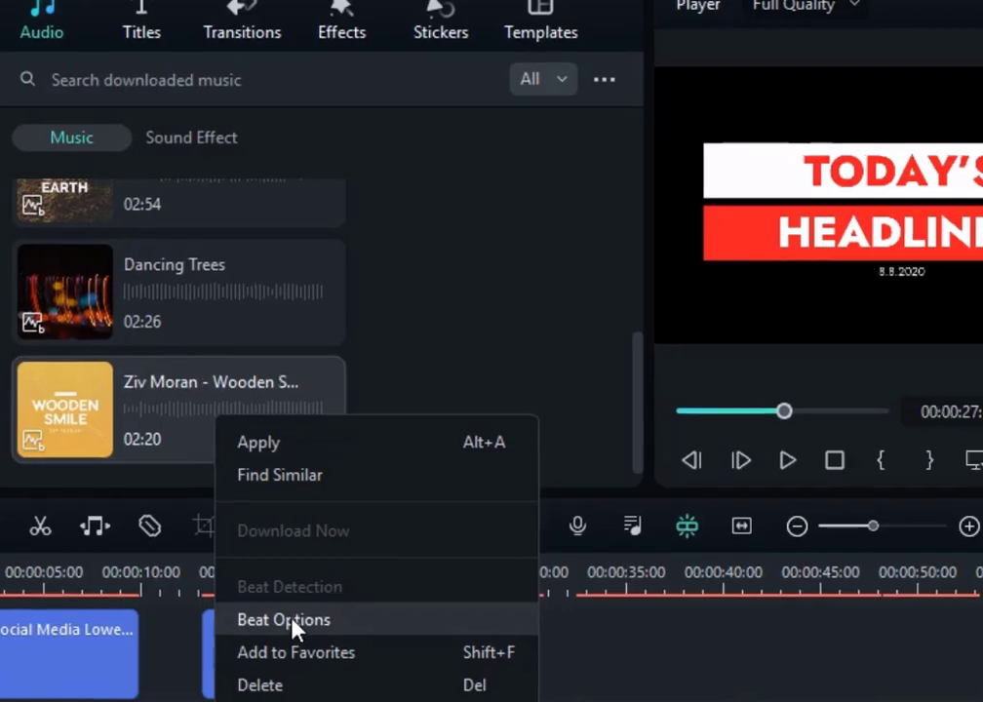
pyautogui.click(369, 491)
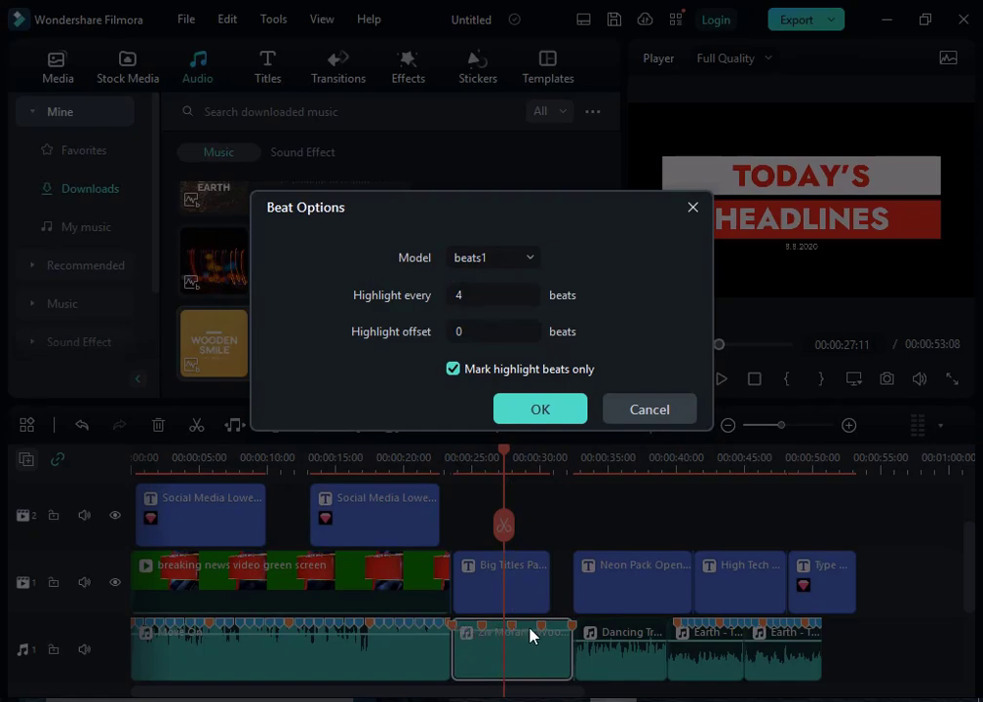
pyautogui.click(461, 295)
pyautogui.write('5')
pyautogui.click(541, 411)
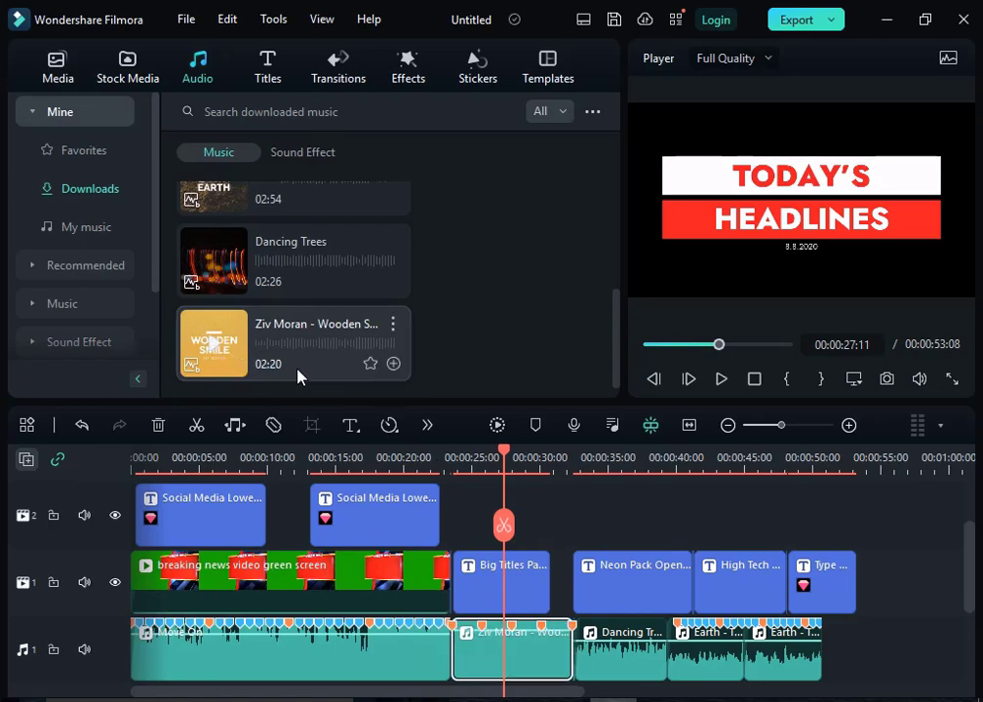
# Step: Delete the Type title at the end of video track 1 and the last Earth clip on audio track 1
pyautogui.moveTo(503, 452); pyautogui.dragTo(773, 525)
pyautogui.doubleClick(831, 594)
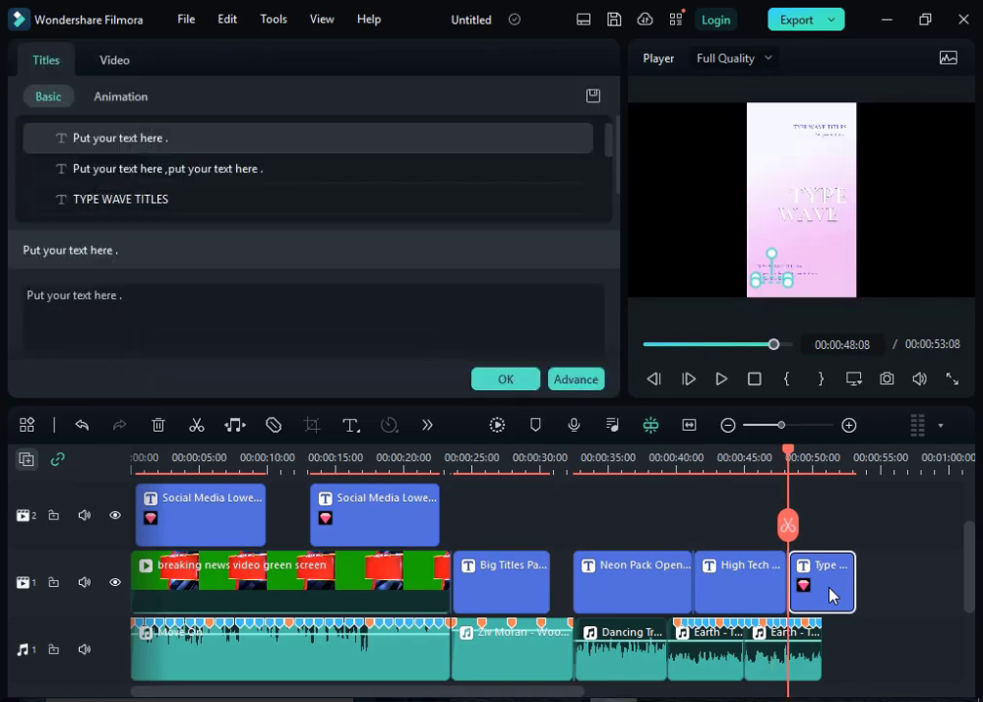
pyautogui.press('Delete')
pyautogui.click(769, 644)
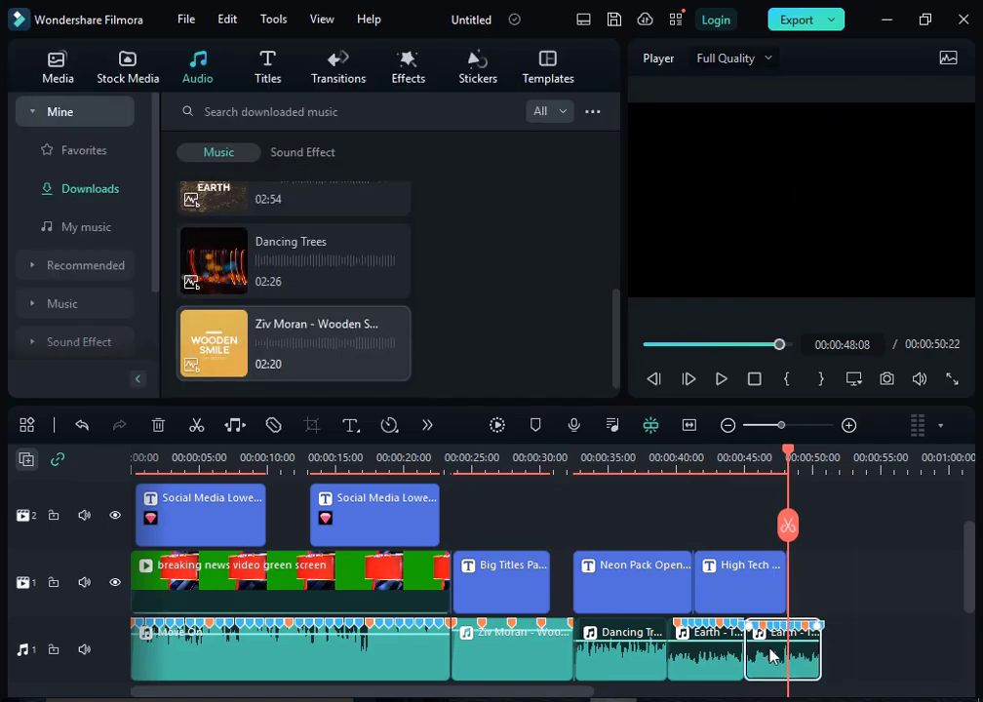
pyautogui.press('Delete')
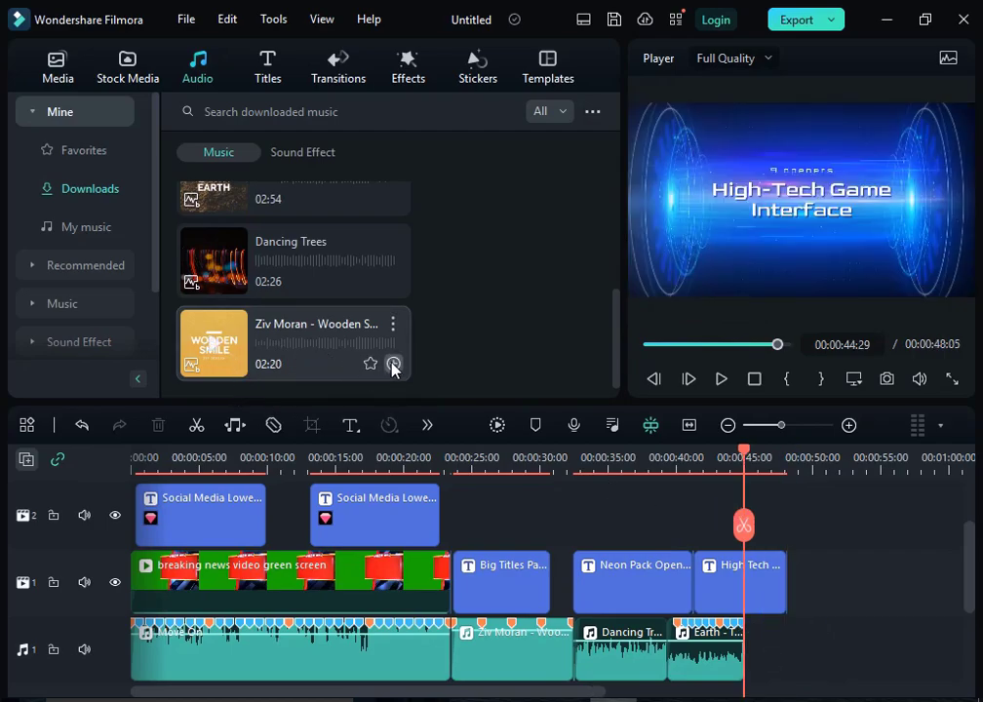
# Step: Add the Ziv Moran - Wooden Smile track after the Earth clip on audio track 1 and trim it to end at 00:00:54:10
pyautogui.click(394, 364)
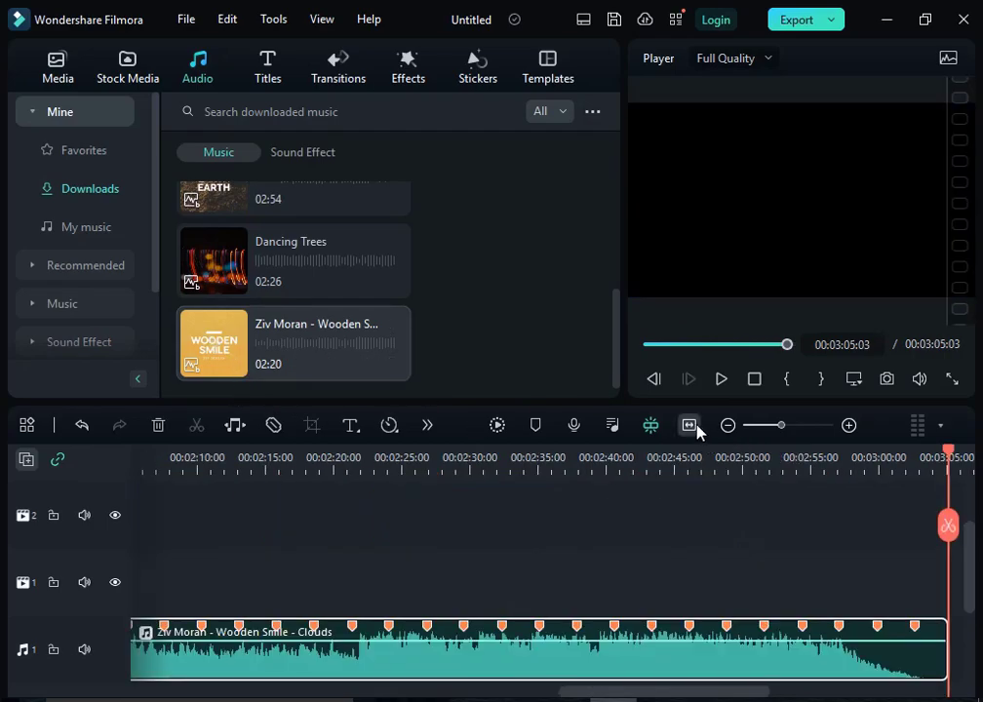
pyautogui.click(690, 425)
pyautogui.moveTo(934, 458); pyautogui.dragTo(368, 557)
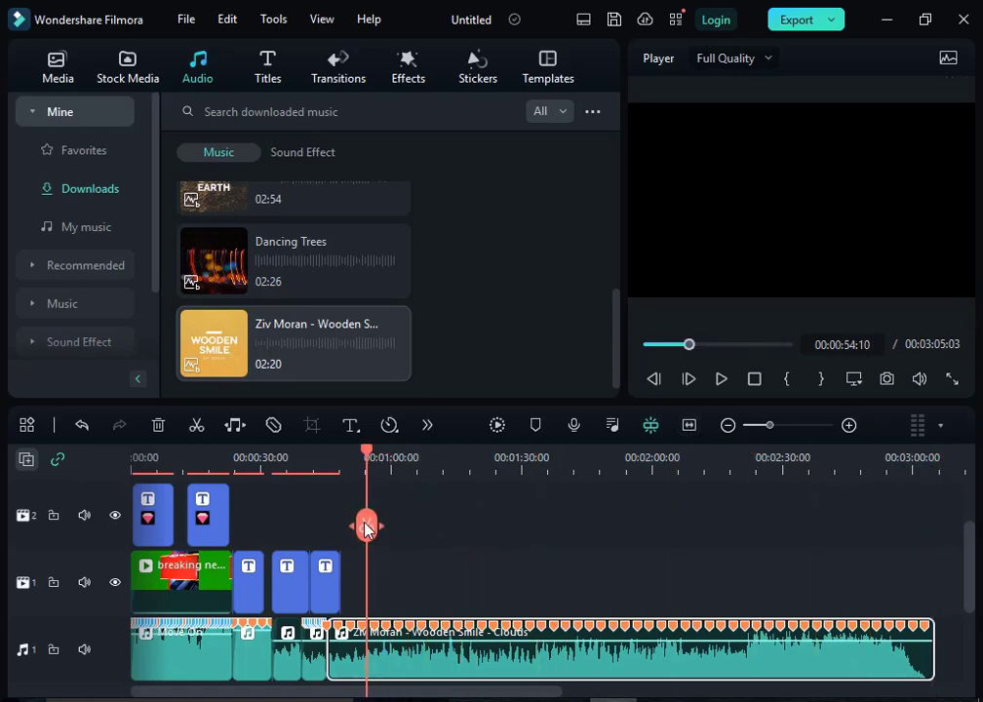
pyautogui.click(361, 527)
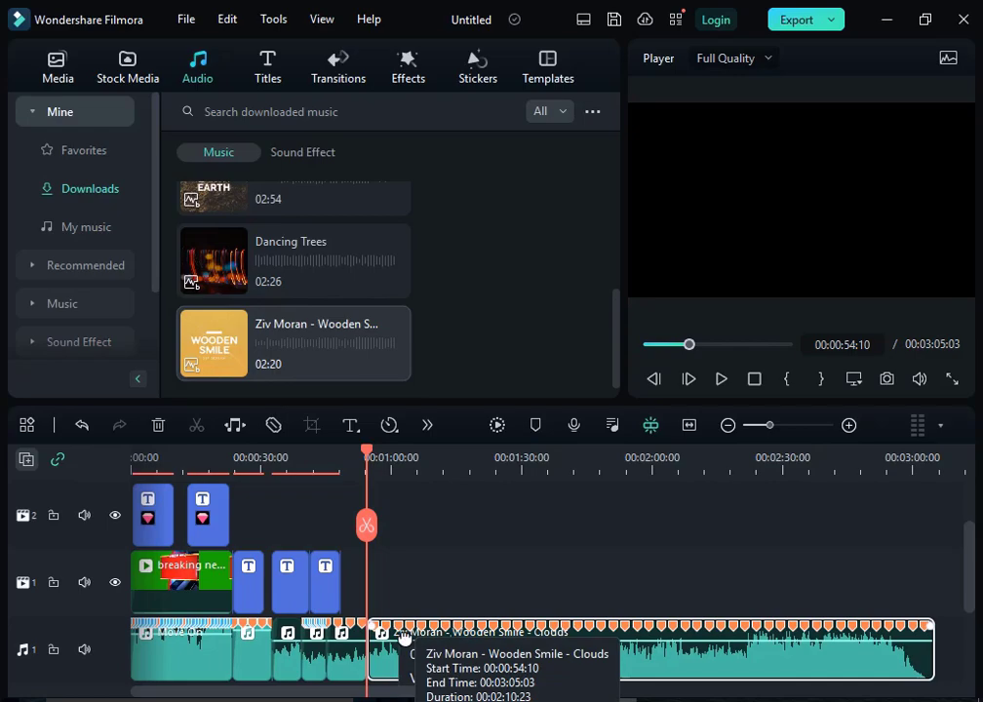
pyautogui.press('Delete')
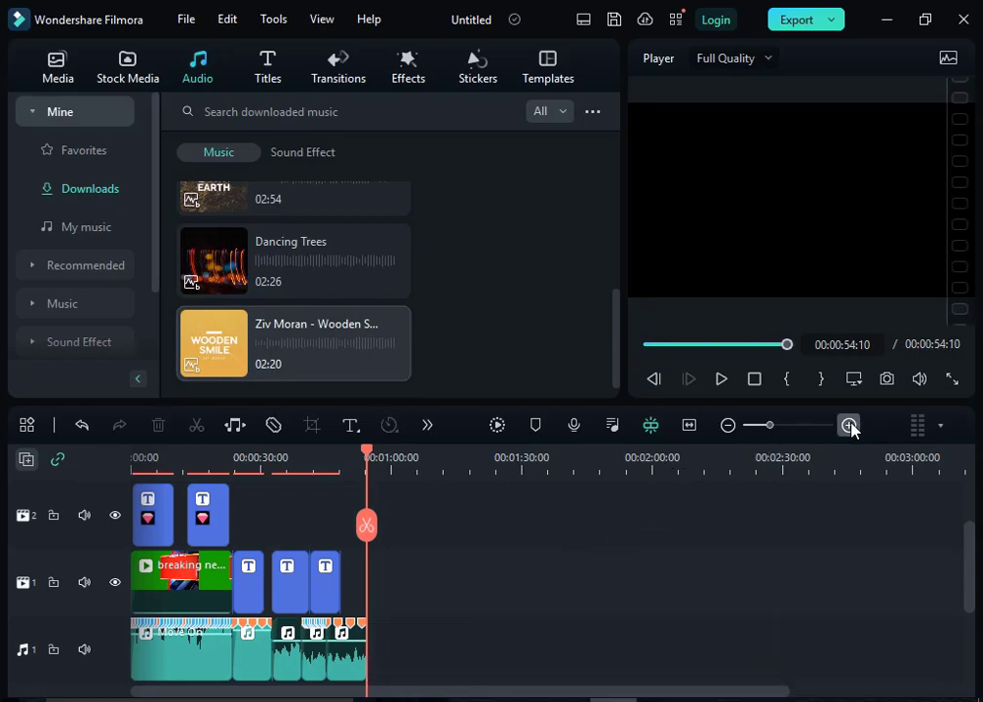
# Step: Examine the beat markers on the last Ziv Moran clip and compare them with those on the Earth clip
pyautogui.click(850, 427)
pyautogui.click(851, 426)
pyautogui.click(851, 426)
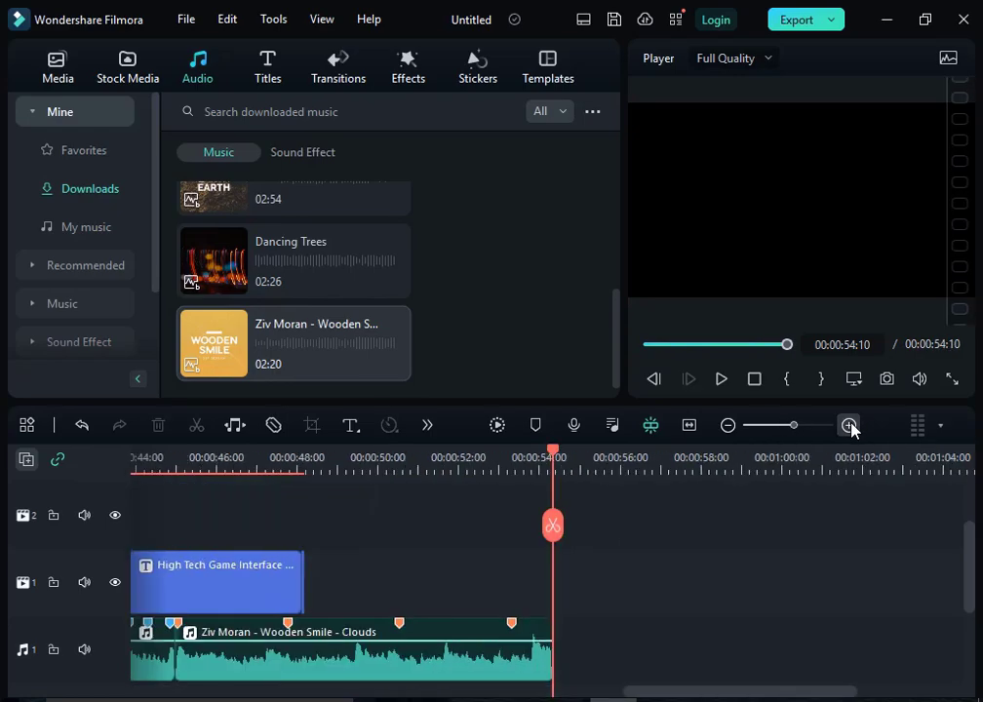
pyautogui.click(410, 658)
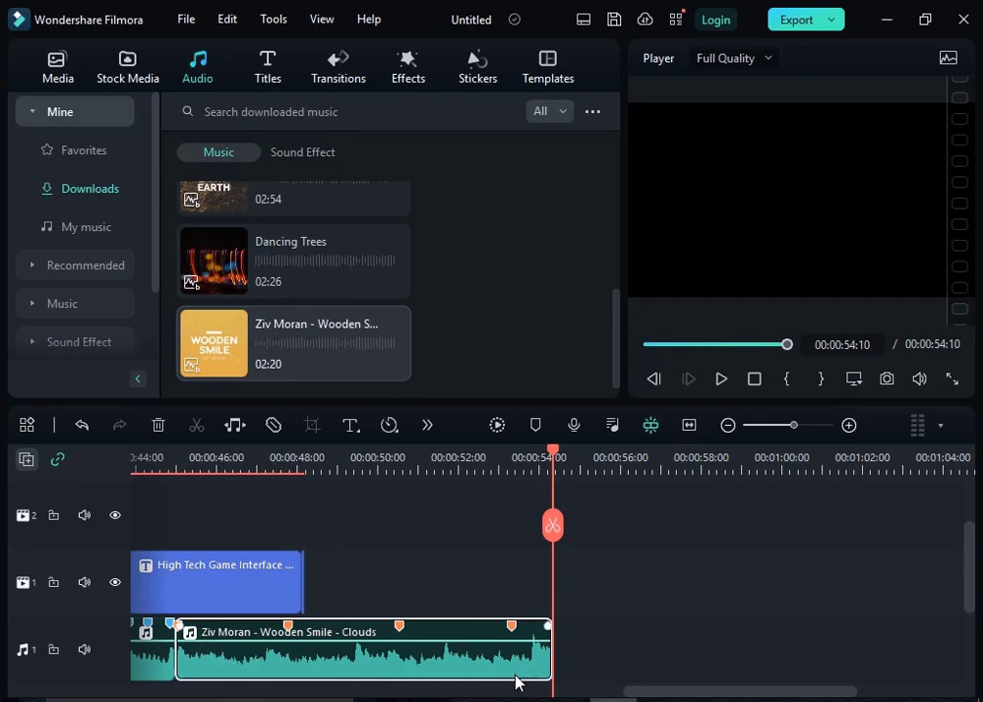
pyautogui.scroll(-2, 668, 692)
pyautogui.moveTo(632, 693); pyautogui.dragTo(566, 694)
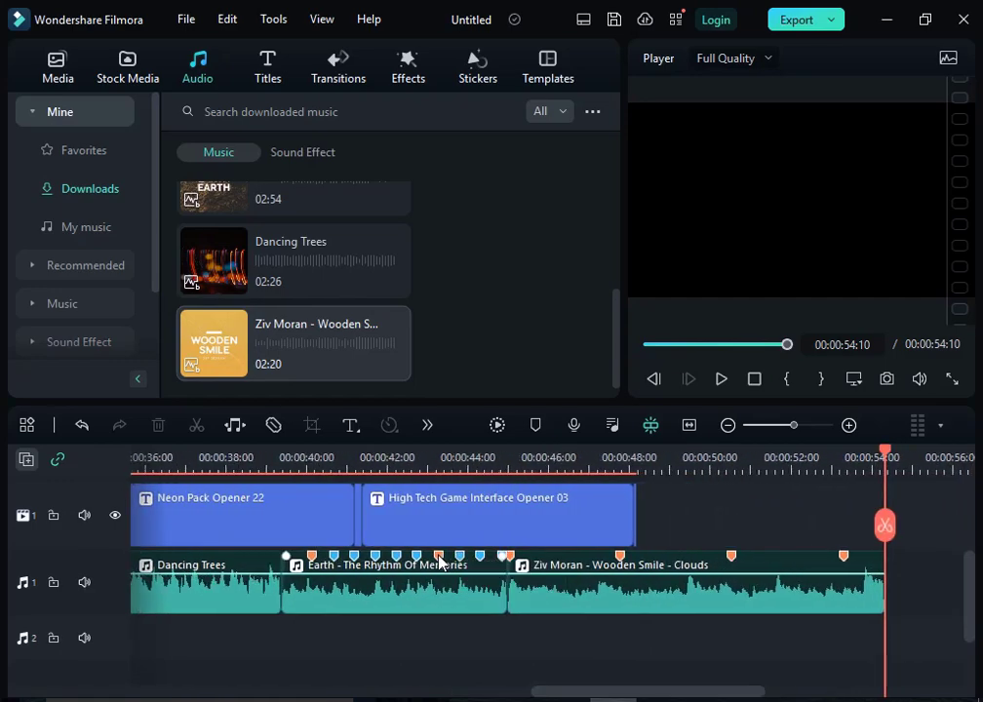
pyautogui.click(732, 571)
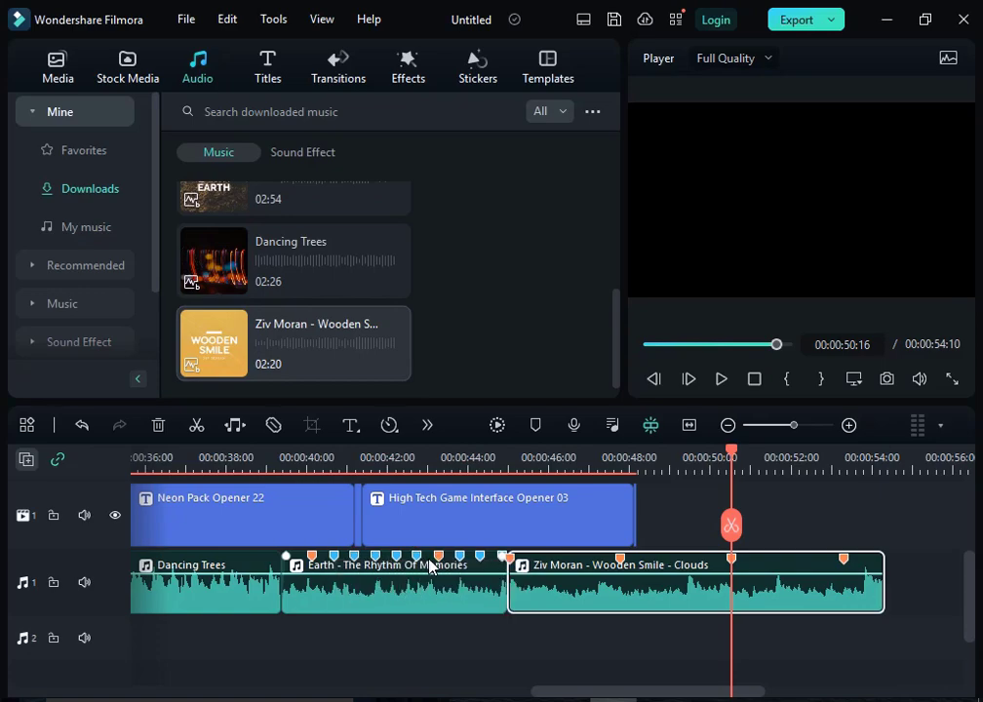
# Step: Turn off marking of highlight beats only in the beat options of the downloaded Ziv Moran - Wooden Smile track
pyautogui.rightClick(295, 344)
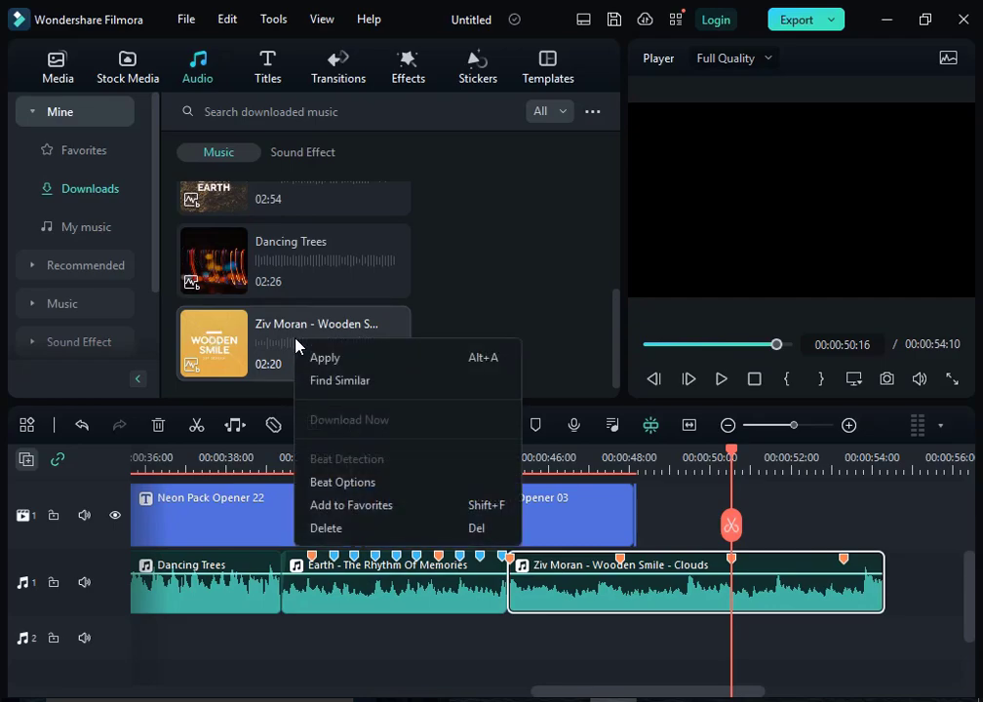
pyautogui.click(344, 482)
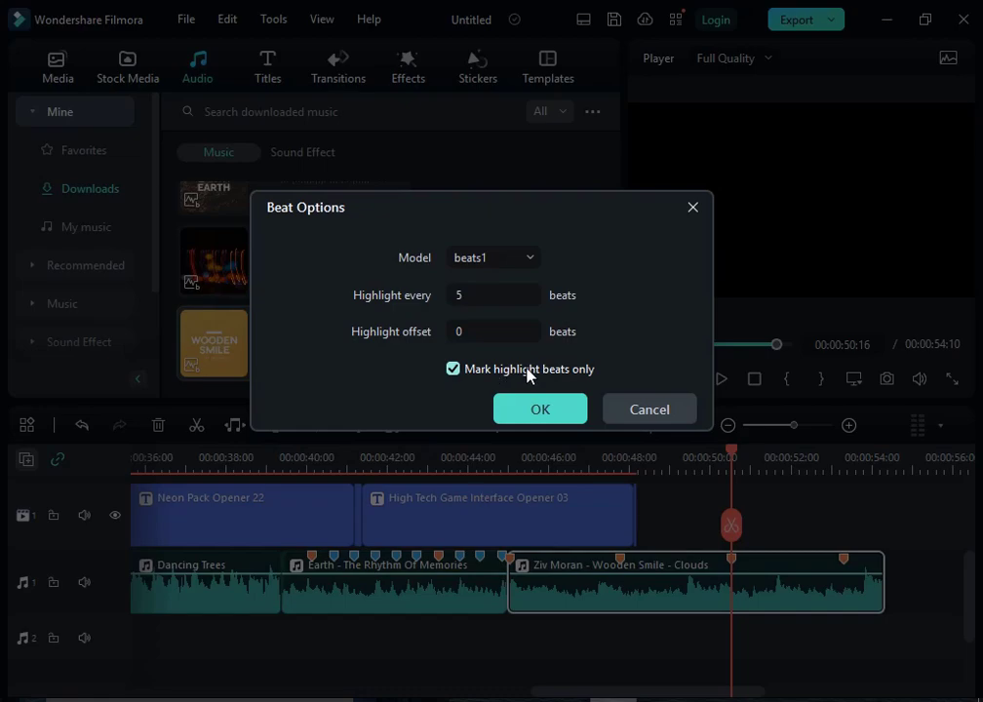
pyautogui.click(454, 369)
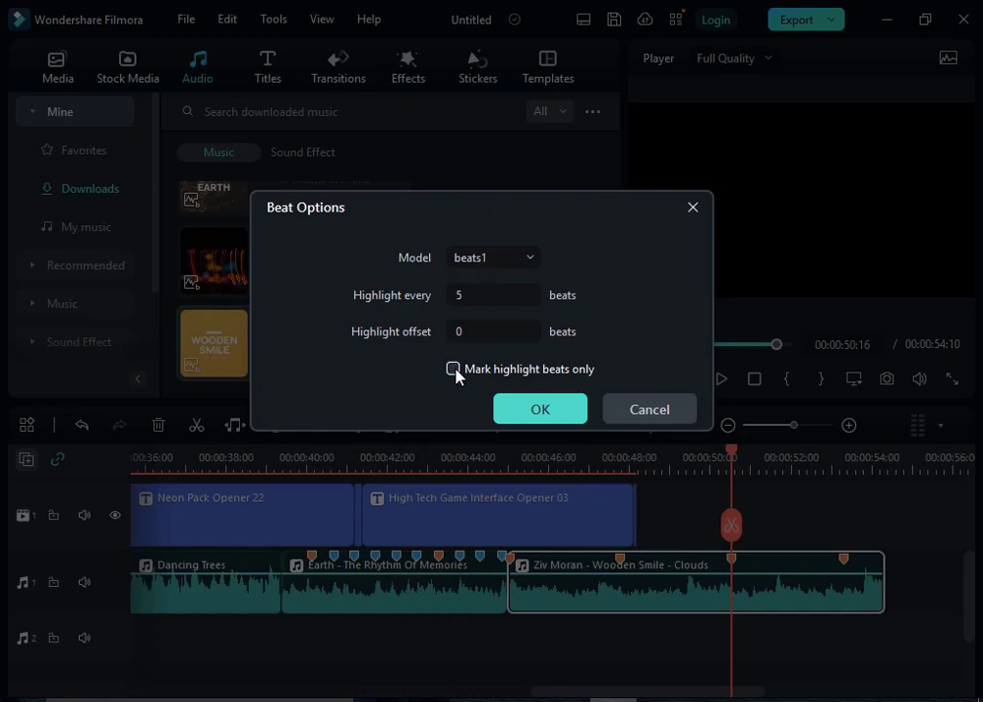
pyautogui.click(537, 409)
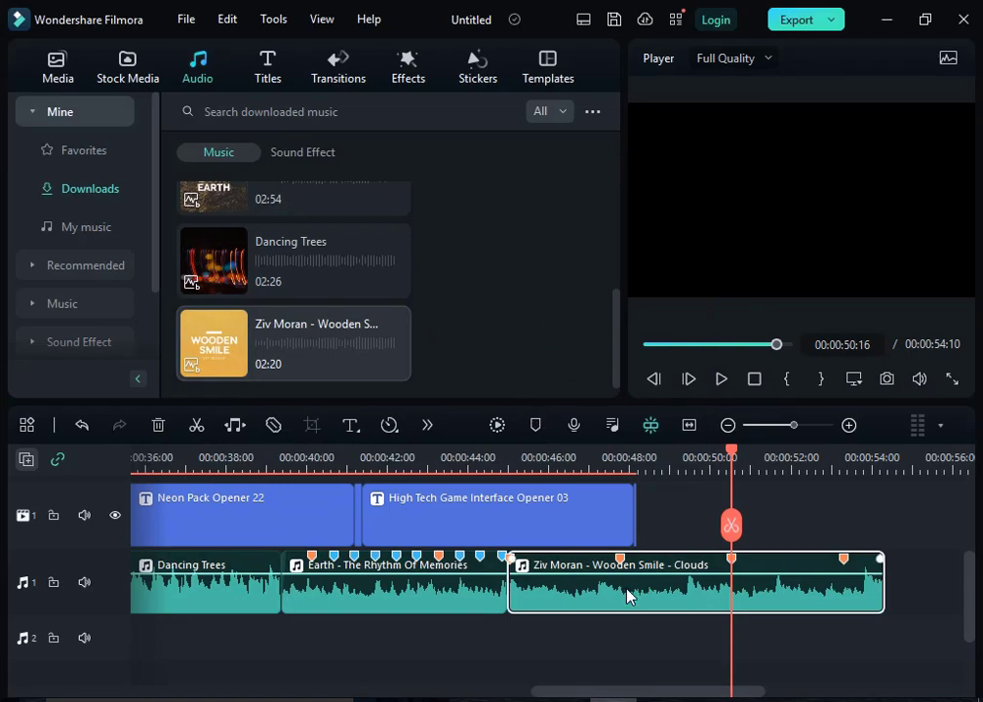
# Step: Replace the last clip on audio track 1 with a fresh copy of Ziv Moran - Wooden Smile, trimmed to end at 00:01:00:02
pyautogui.press('Delete')
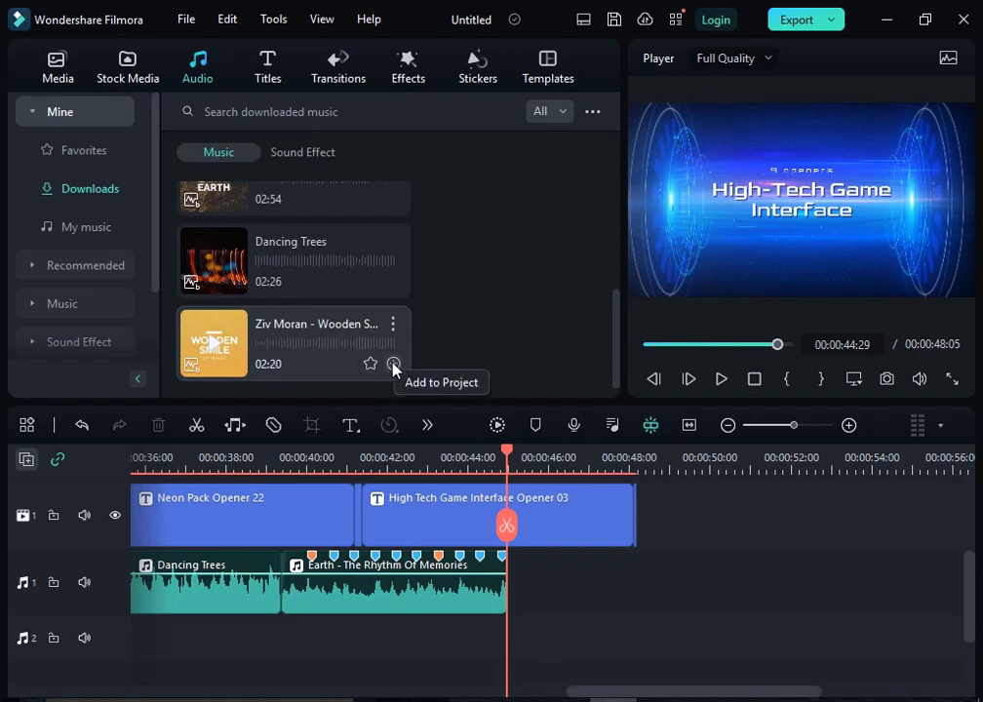
pyautogui.click(394, 365)
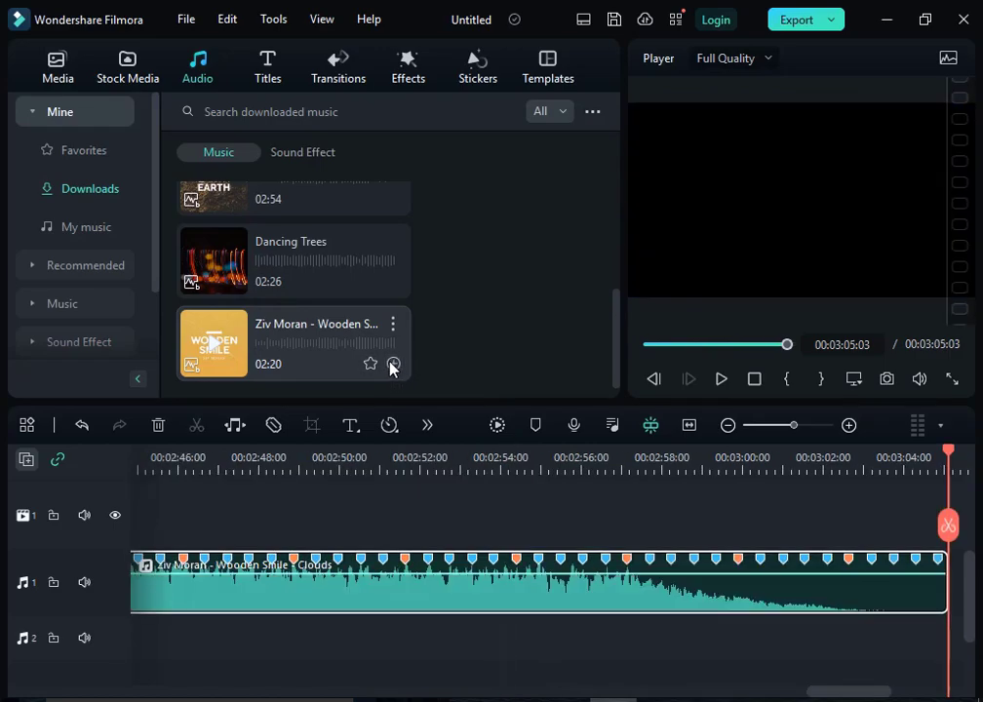
pyautogui.click(689, 426)
pyautogui.moveTo(935, 452); pyautogui.dragTo(827, 458)
pyautogui.moveTo(779, 478); pyautogui.dragTo(422, 520)
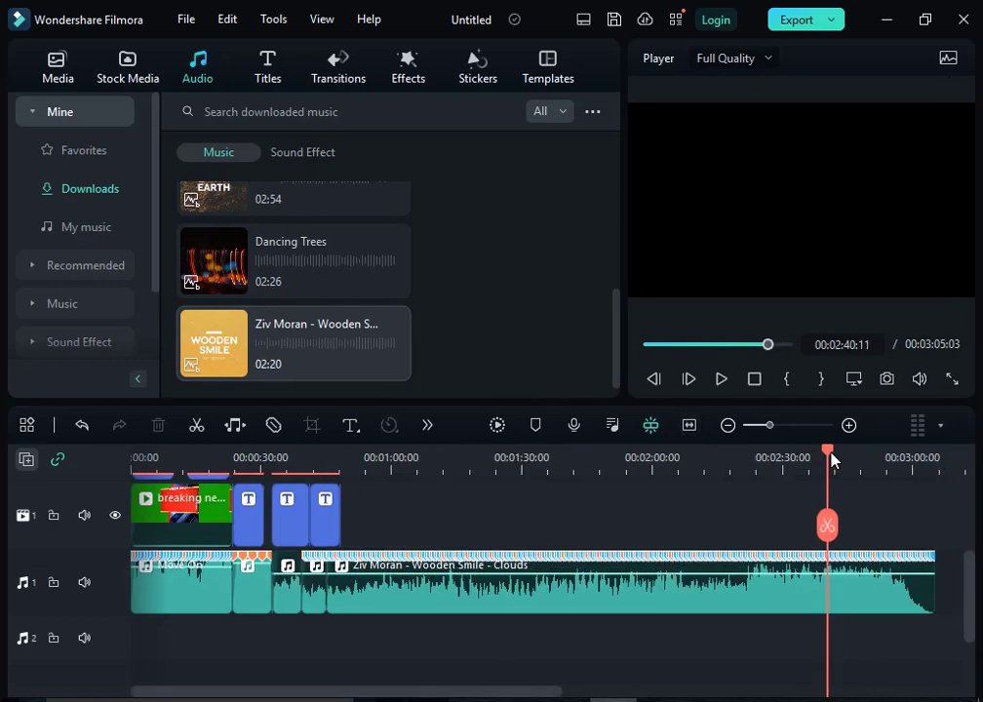
pyautogui.moveTo(827, 459); pyautogui.dragTo(393, 525)
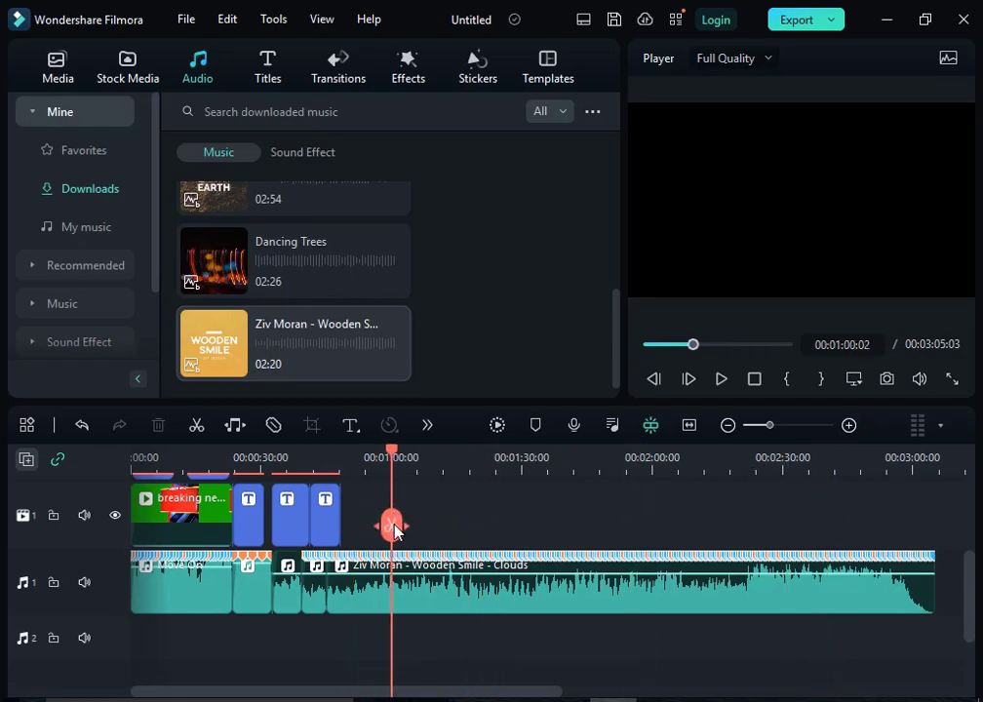
pyautogui.click(390, 526)
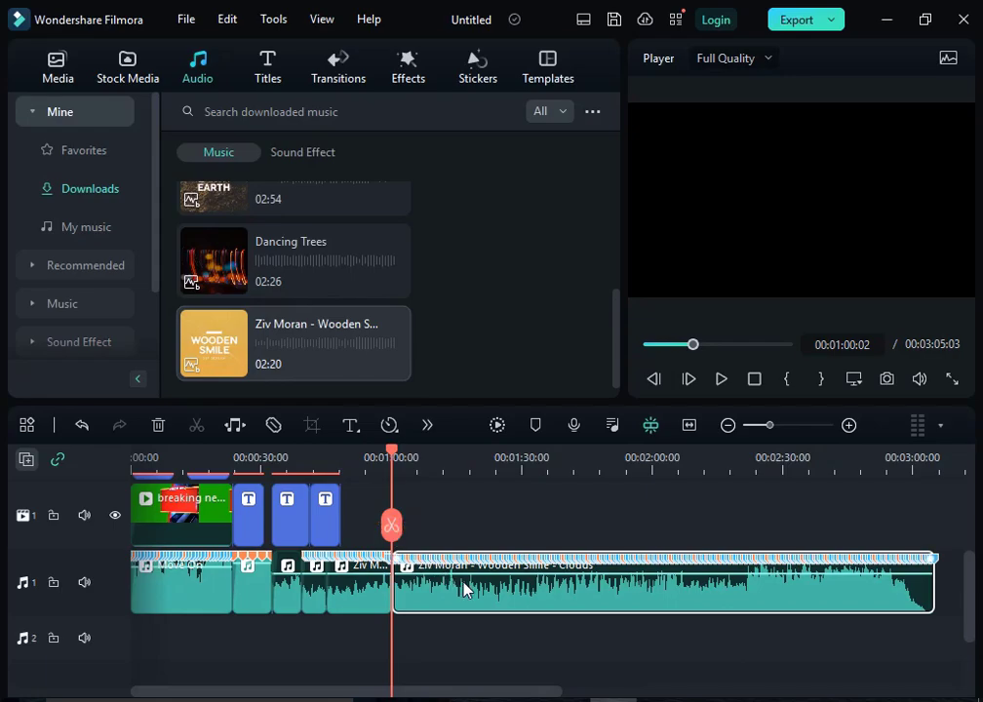
pyautogui.press('Delete')
# Step: Inspect the spacing of the regular and highlighted beat markers on the last Ziv Moran clip
pyautogui.moveTo(393, 463); pyautogui.dragTo(320, 527)
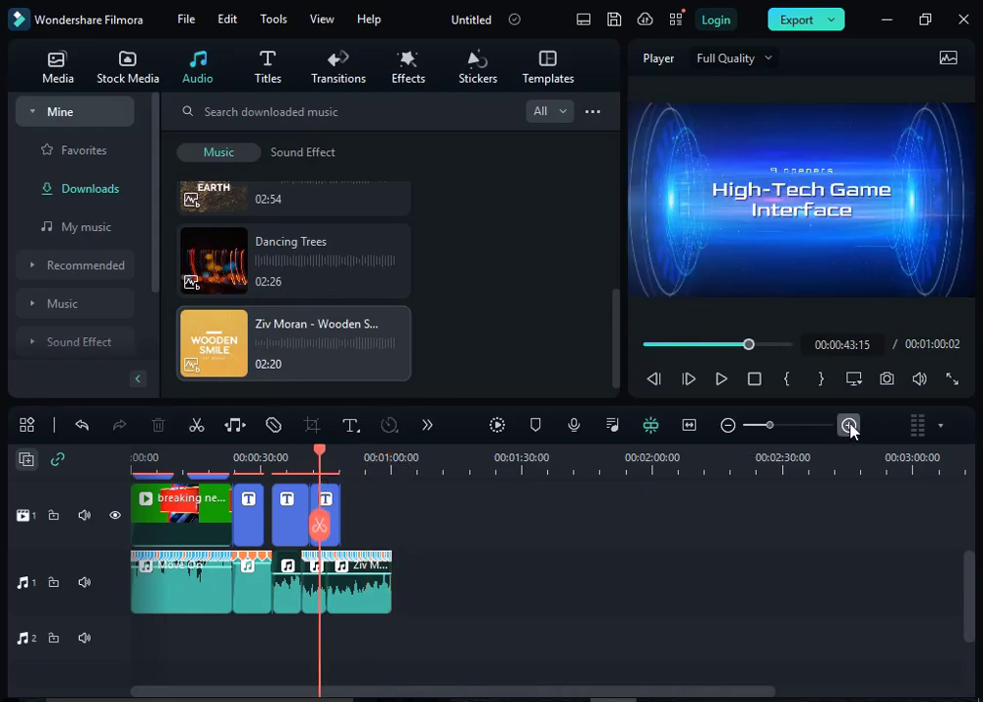
pyautogui.click(850, 426)
pyautogui.click(849, 426)
pyautogui.click(849, 426)
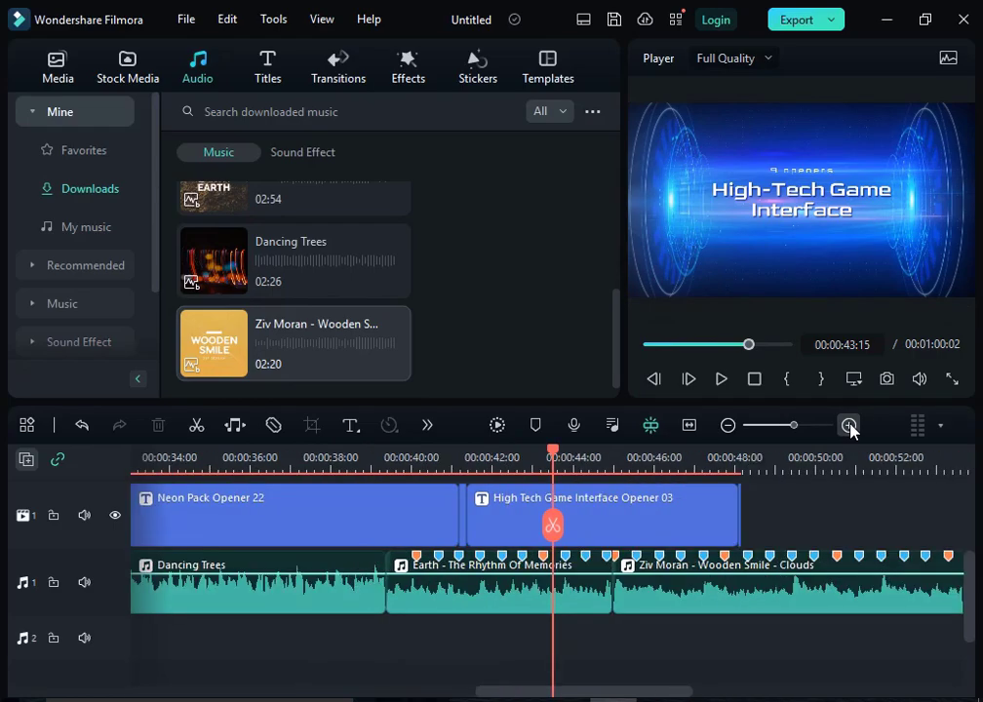
pyautogui.click(849, 426)
pyautogui.moveTo(677, 697); pyautogui.dragTo(737, 693)
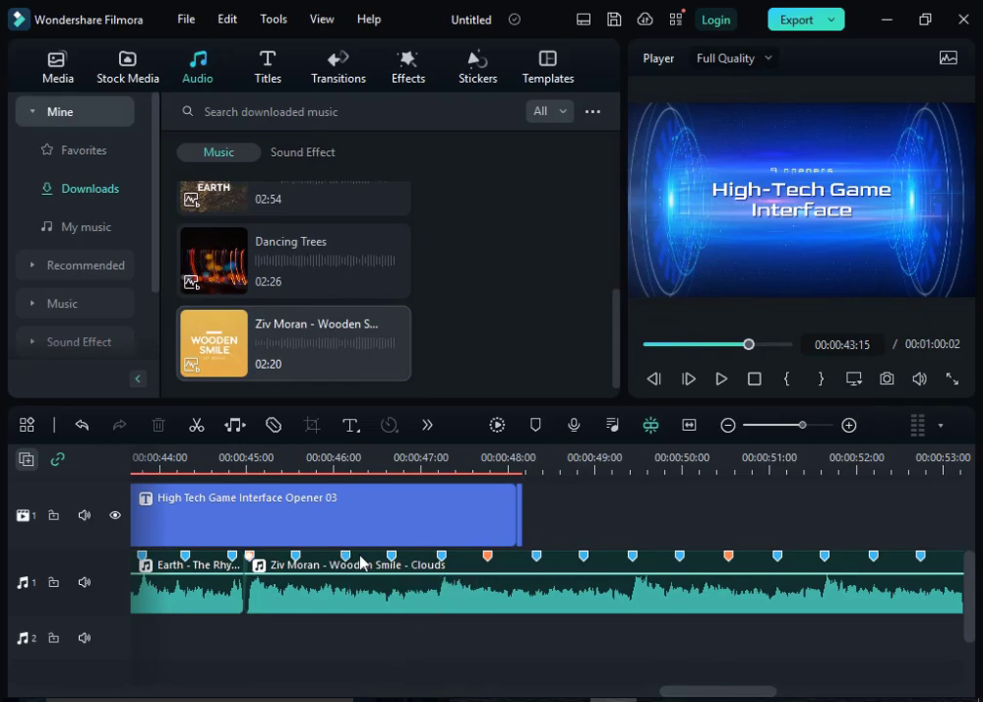
# Step: Play the timeline from 00:00:00:00 to preview the titles and video against the beat-marked music
pyautogui.moveTo(737, 694); pyautogui.dragTo(646, 695)
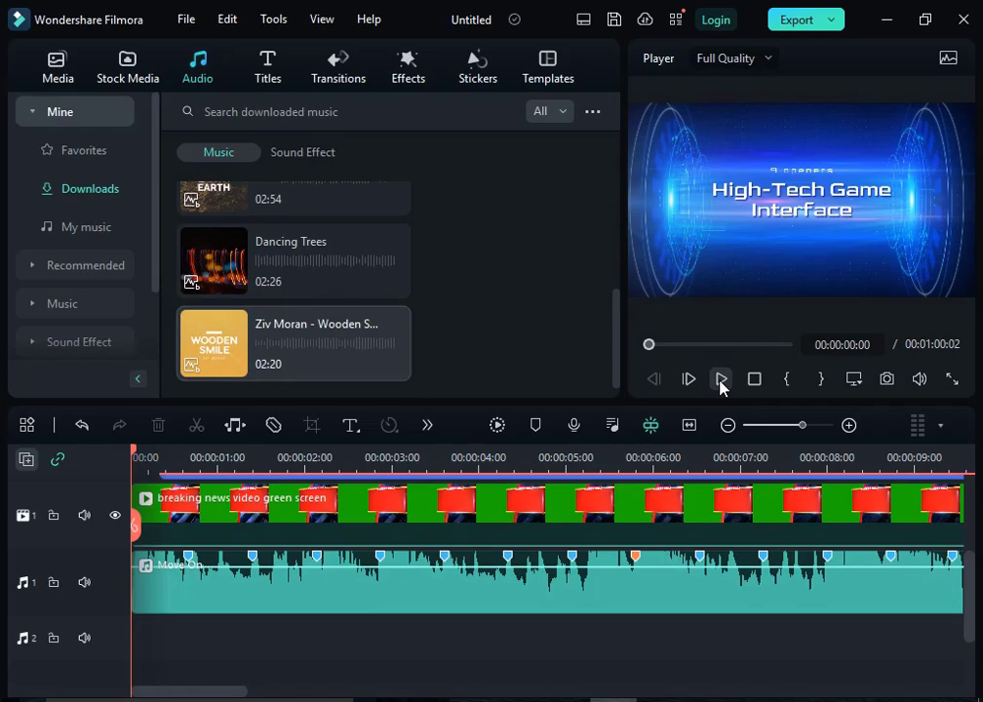
pyautogui.click(721, 382)
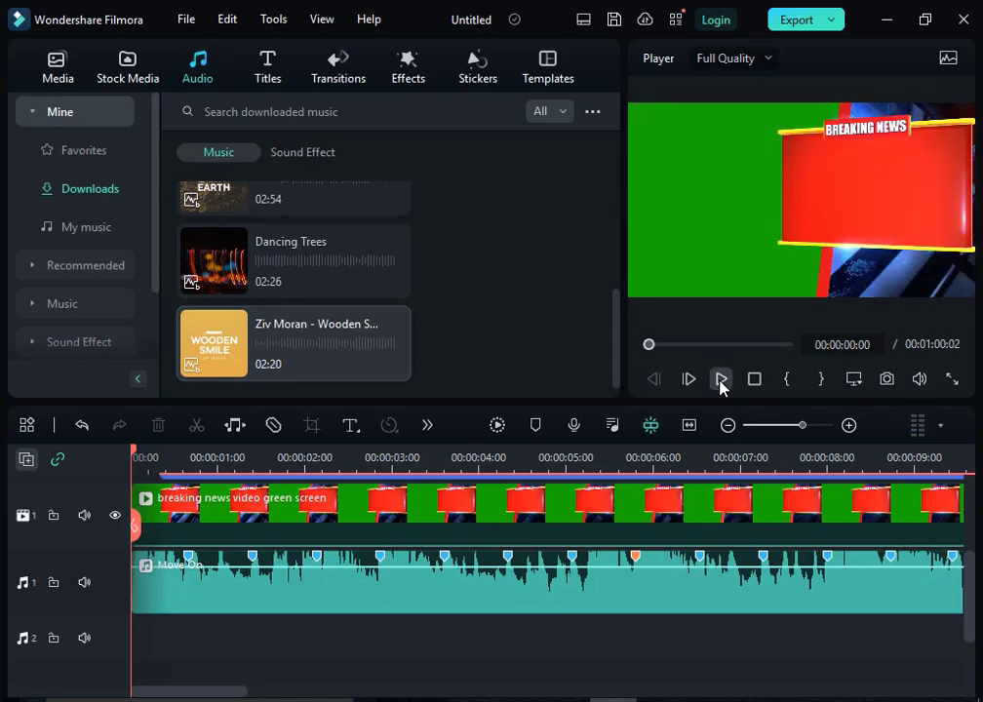
pyautogui.click(721, 381)
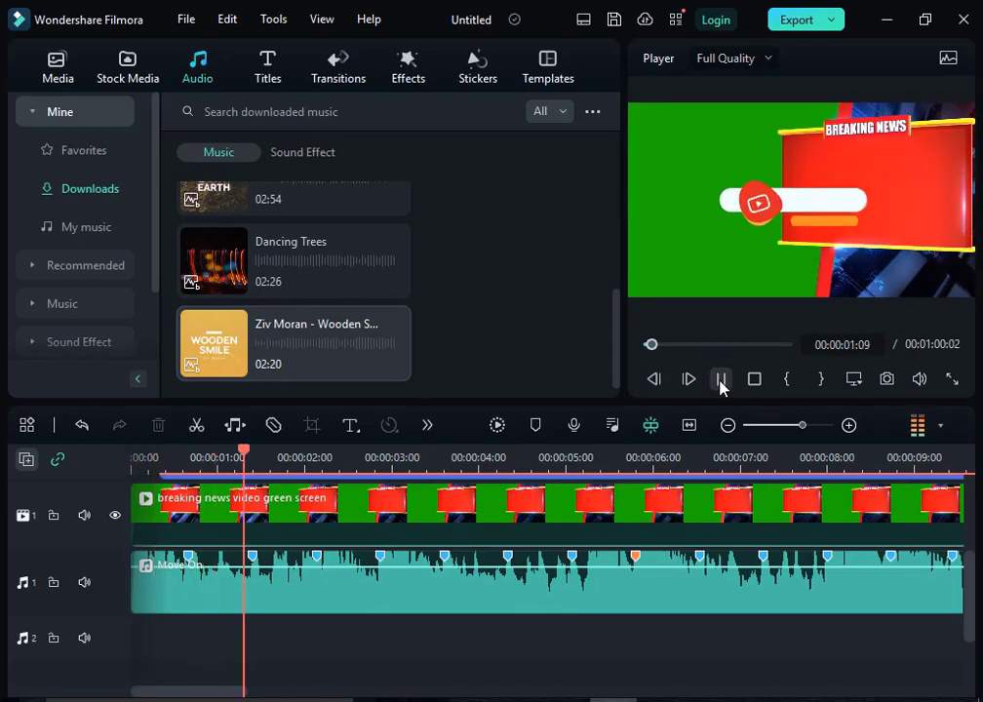
pyautogui.click(726, 429)
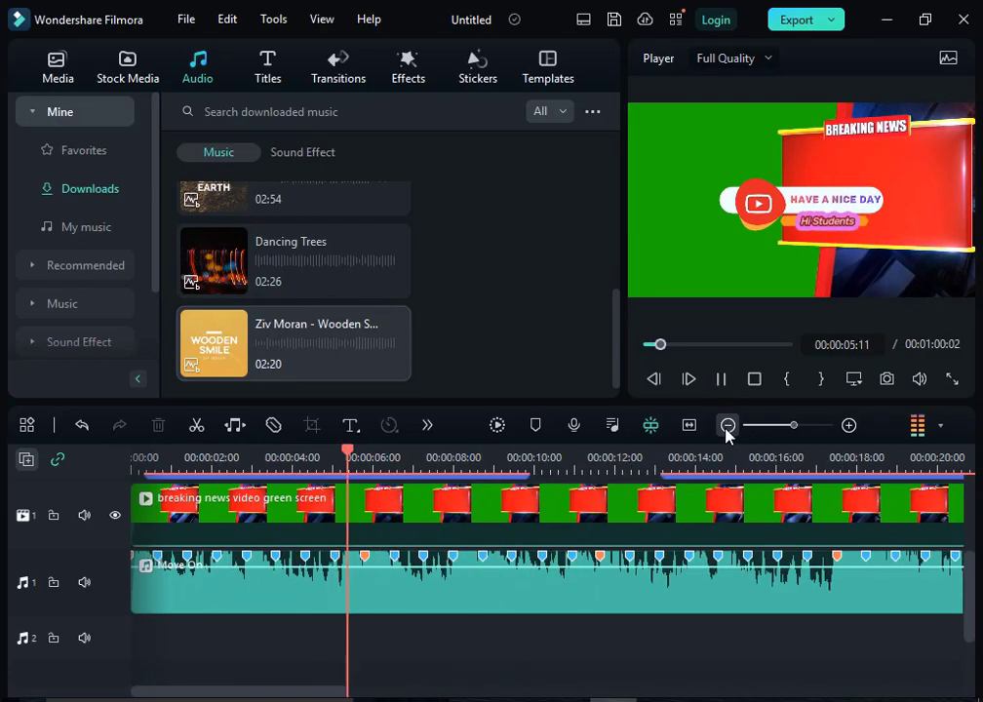
# Step: Set the preview playback quality to 1/4 Quality and reopen the list of quality options
pyautogui.click(761, 60)
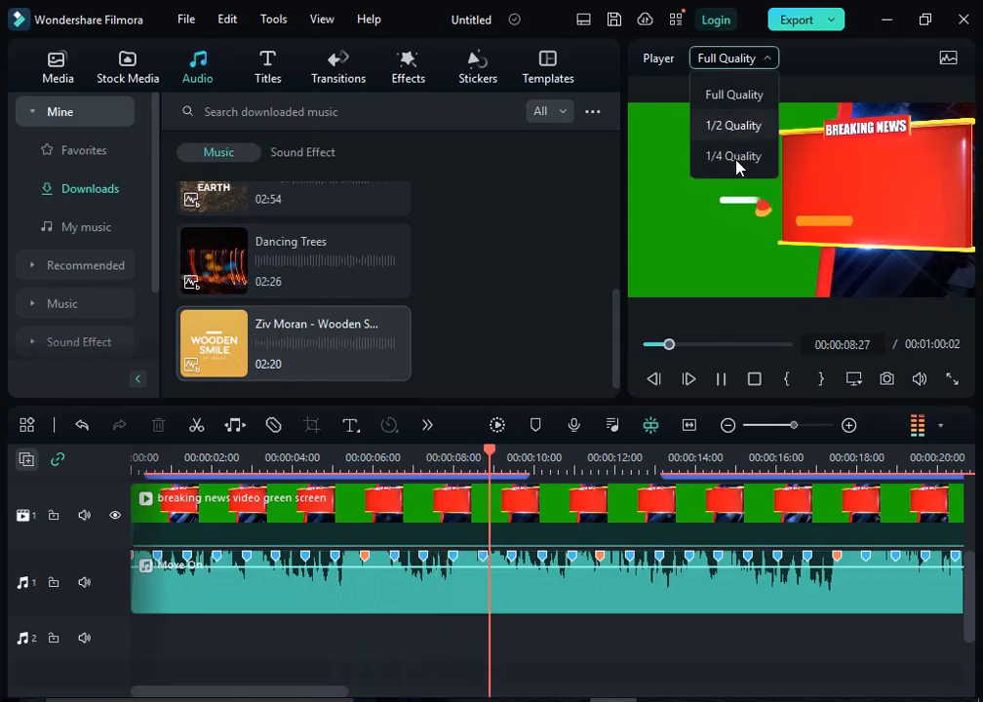
pyautogui.click(739, 159)
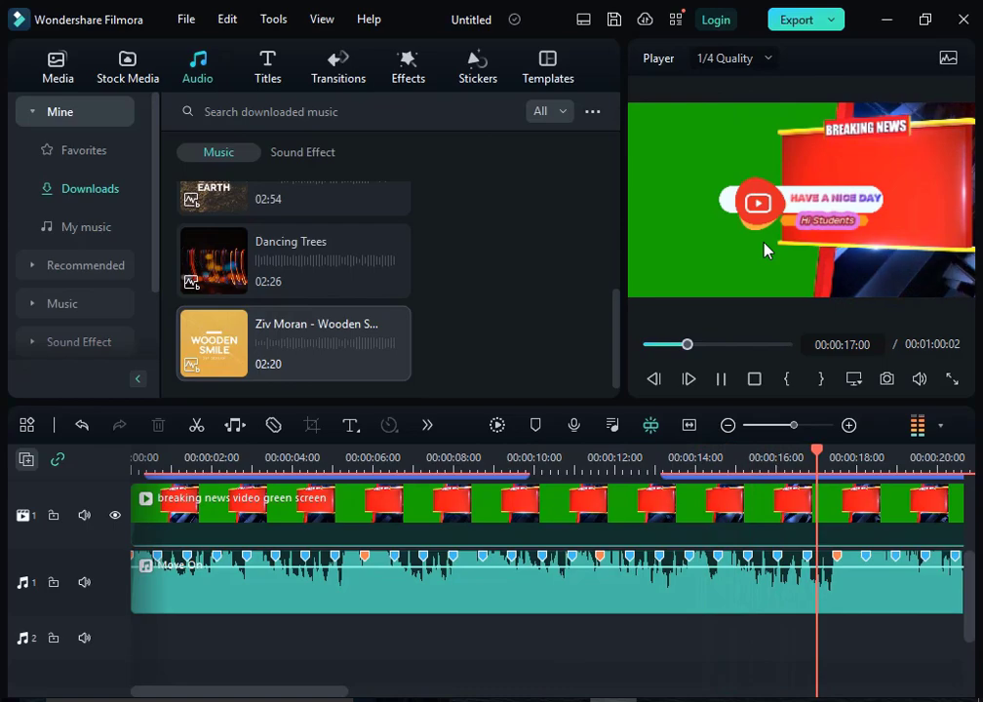
pyautogui.click(745, 61)
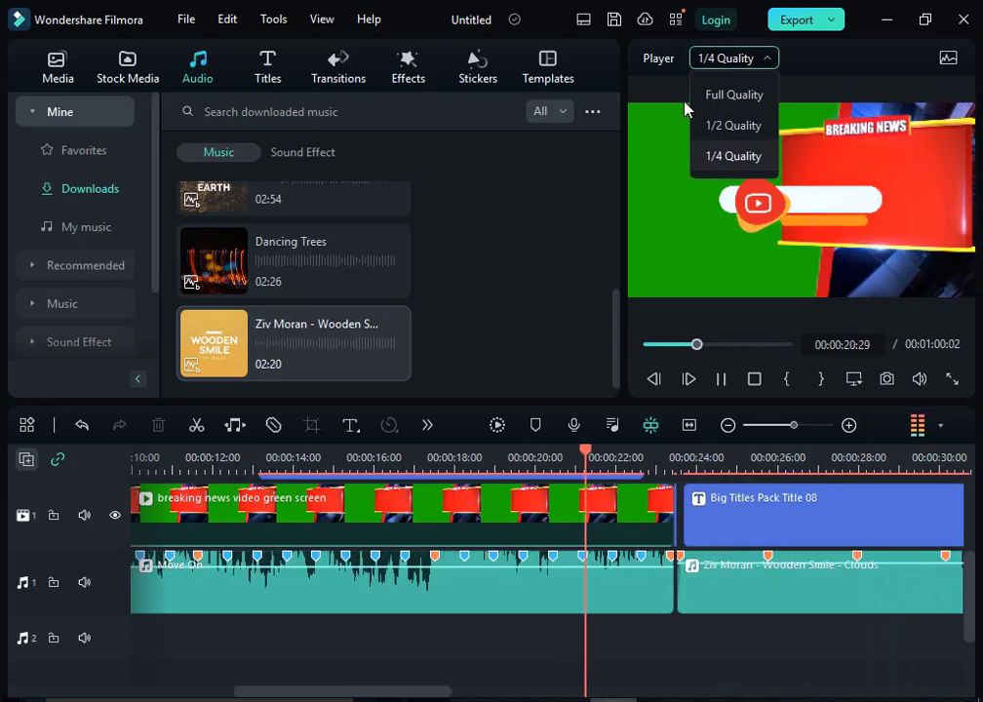
# Step: Fit the whole project in the timeline during playback and pause in the Neon Pack Opener title
pyautogui.click(658, 80)
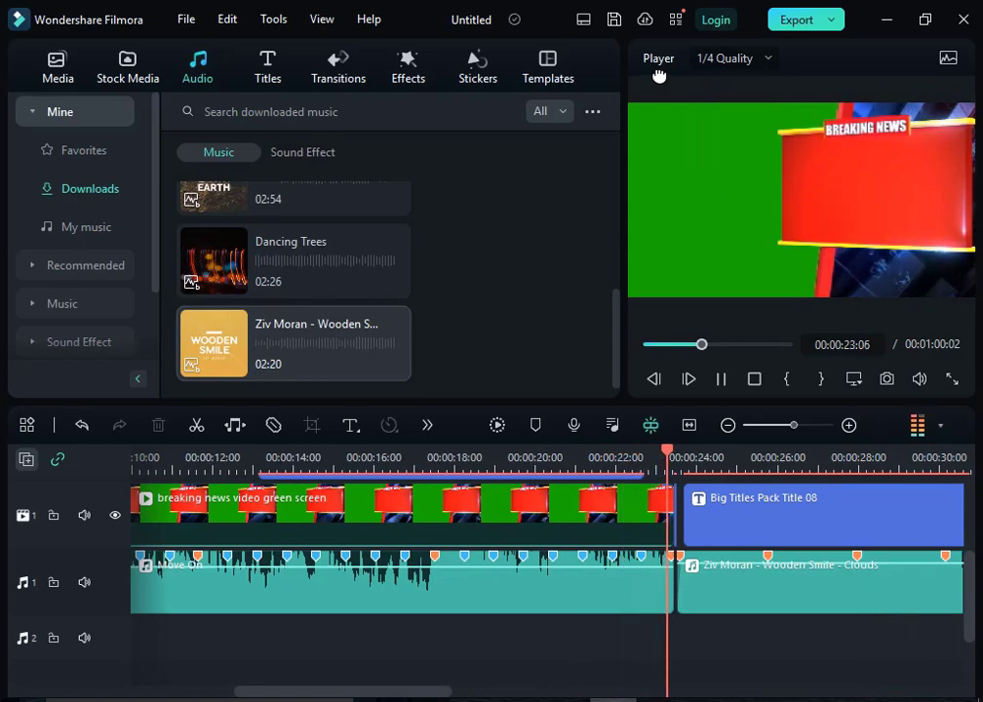
pyautogui.click(695, 431)
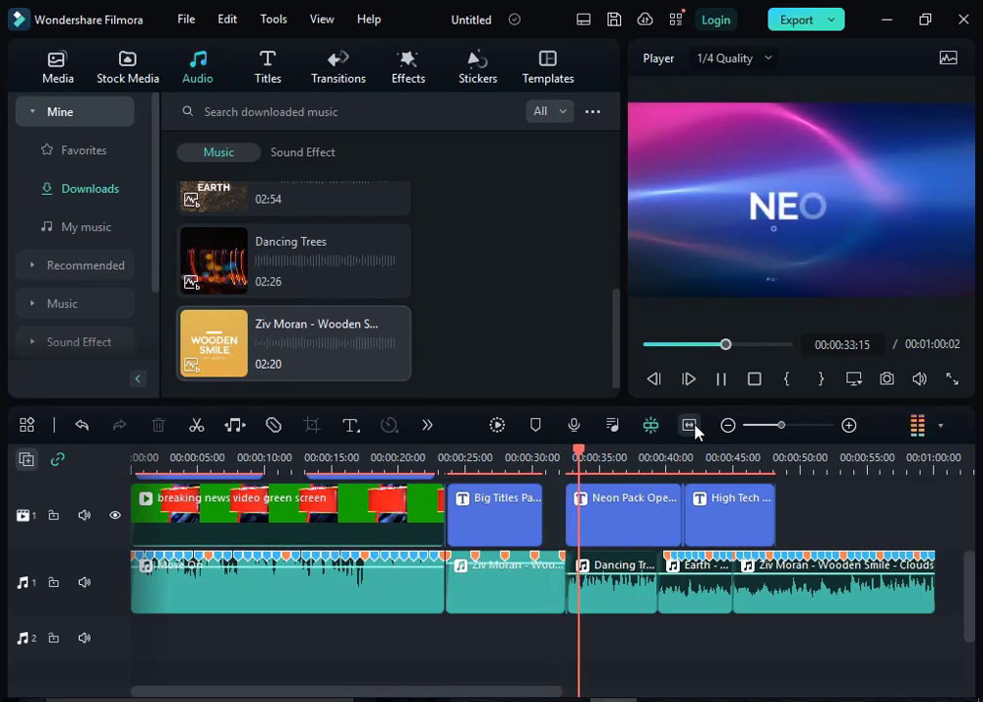
pyautogui.press('space')
# Step: Raise the volume of the Dancing Trees clip on audio track 1 to 12.0 dB and apply the setting
pyautogui.click(605, 595)
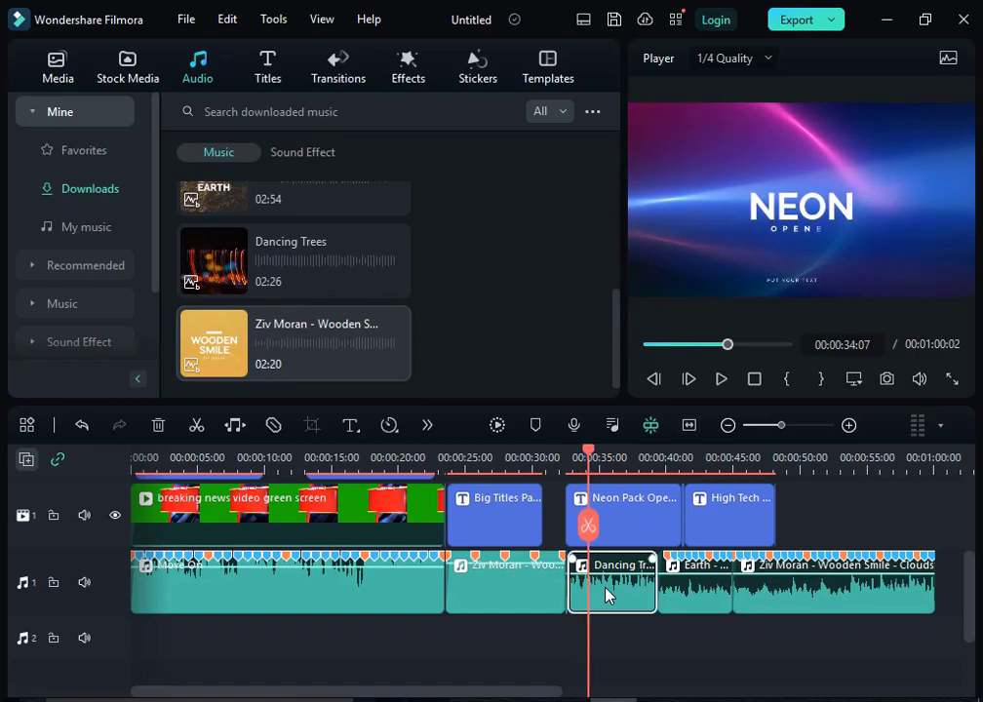
pyautogui.doubleClick(606, 595)
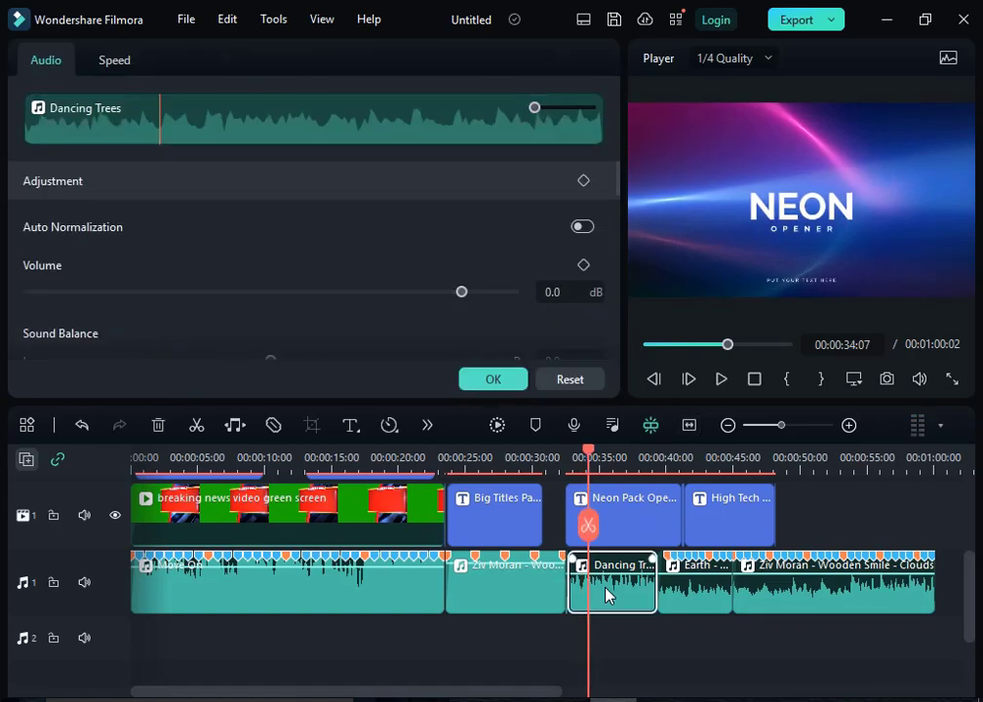
pyautogui.moveTo(464, 293); pyautogui.dragTo(507, 294)
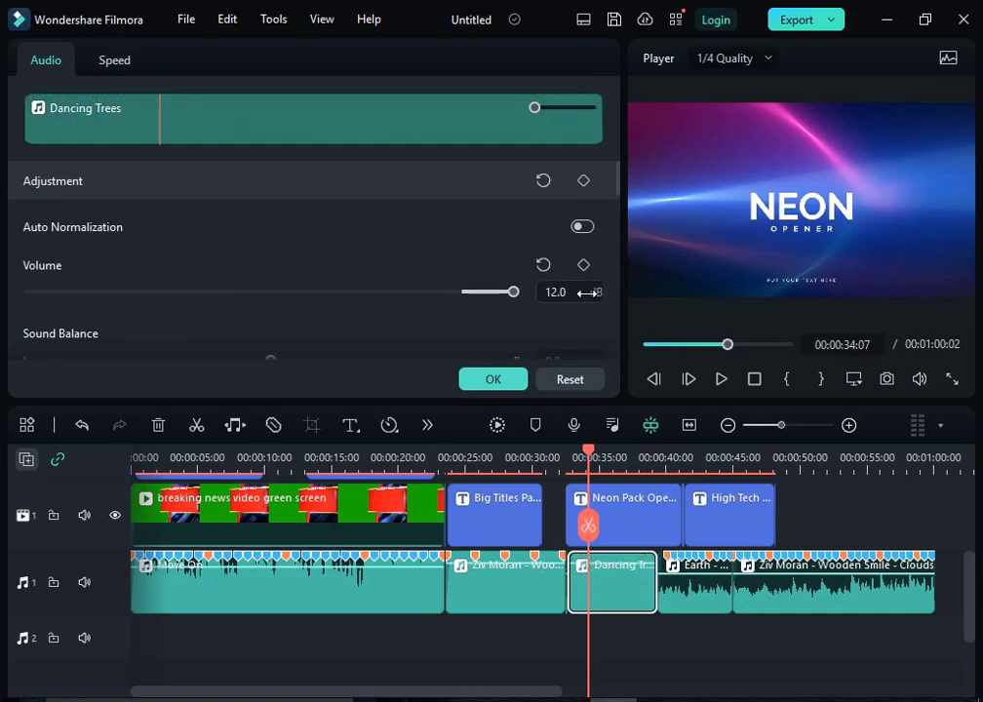
pyautogui.click(494, 380)
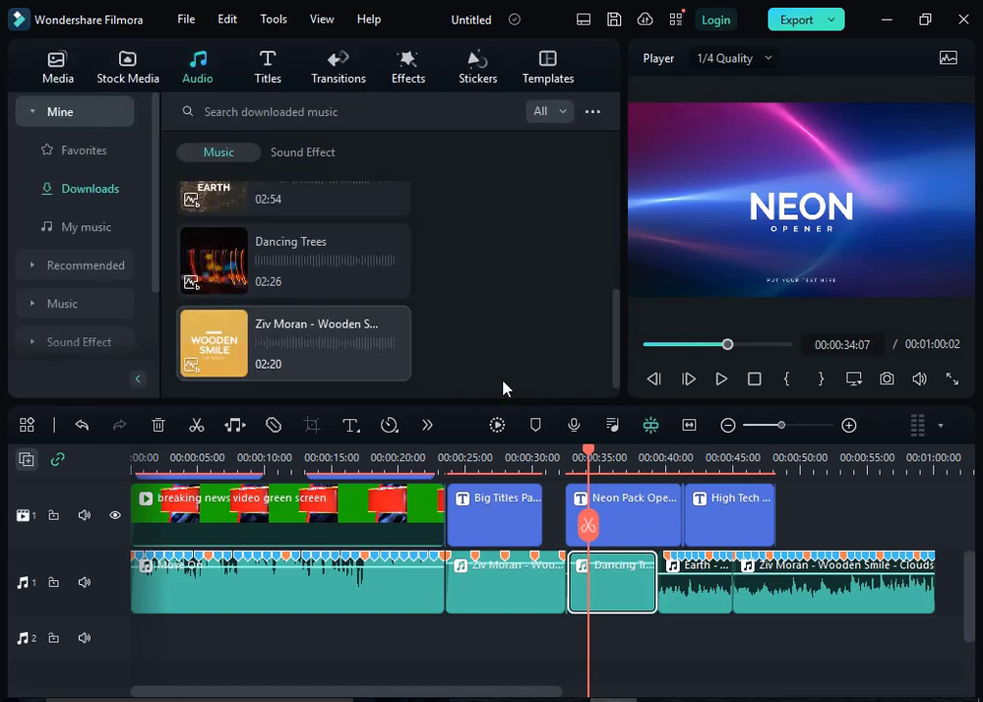
# Step: Play the timeline from the start of the Dancing Trees clip to near the end of the Earth clip
pyautogui.press('space')
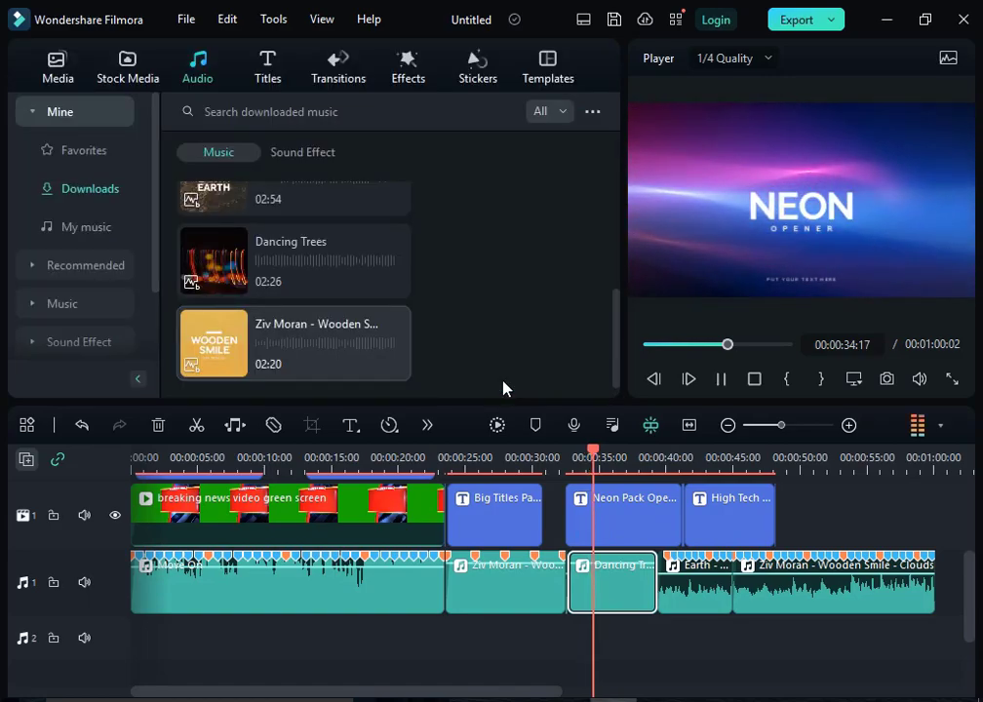
pyautogui.moveTo(593, 452); pyautogui.dragTo(570, 461)
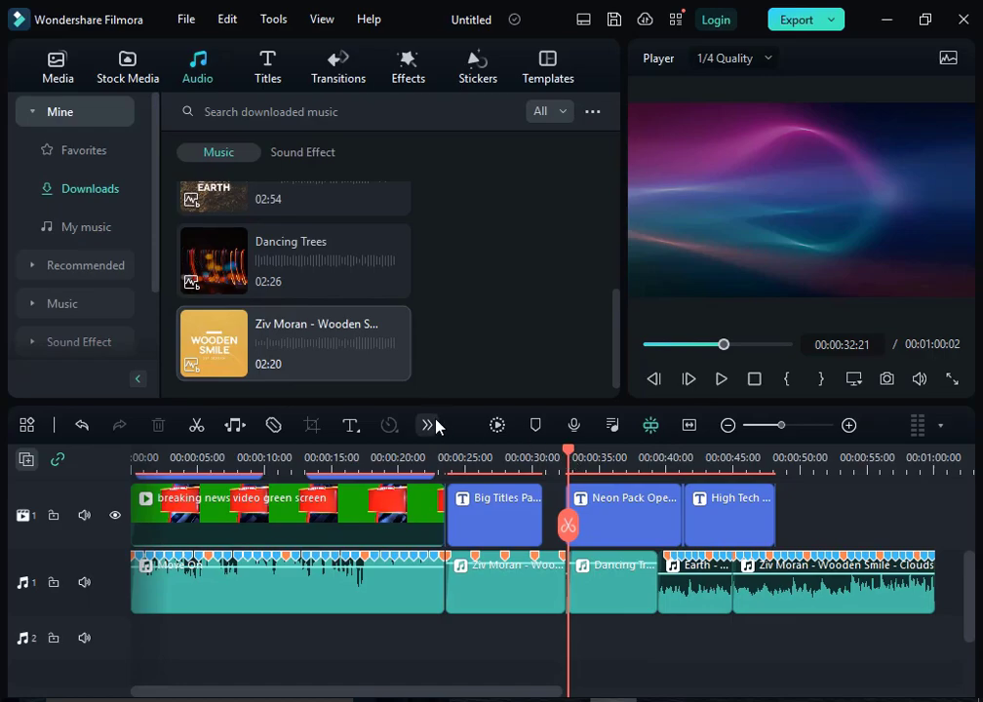
pyautogui.press('space')
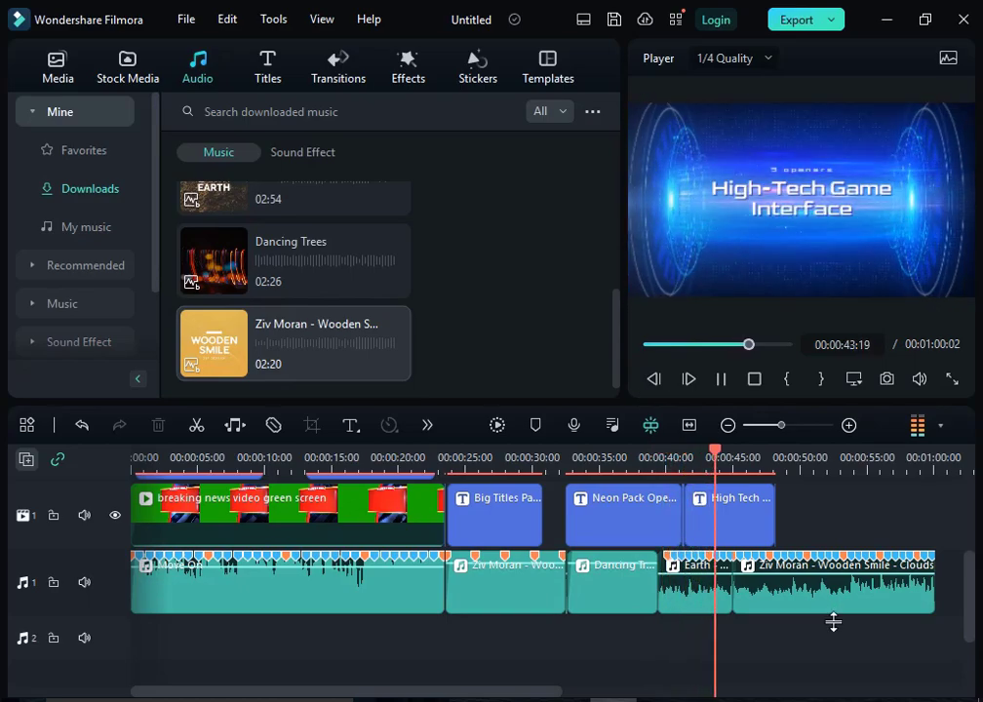
pyautogui.press('space')
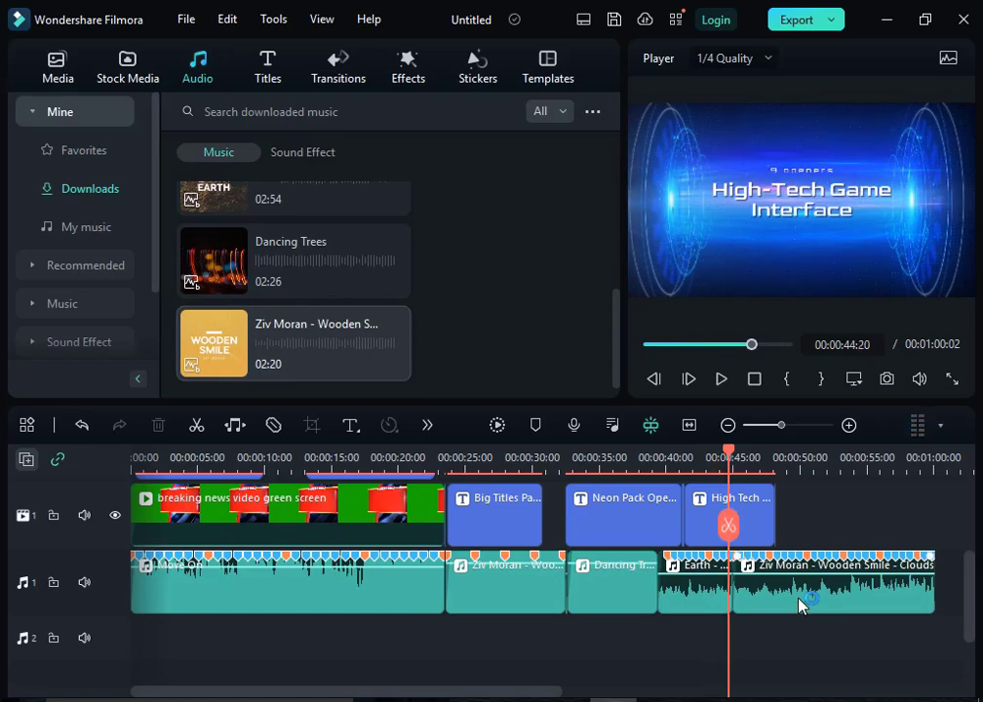
# Step: Set the fade-out of the last Ziv Moran - Wooden Smile clip on audio track 1 to 15.10 s
pyautogui.click(792, 588)
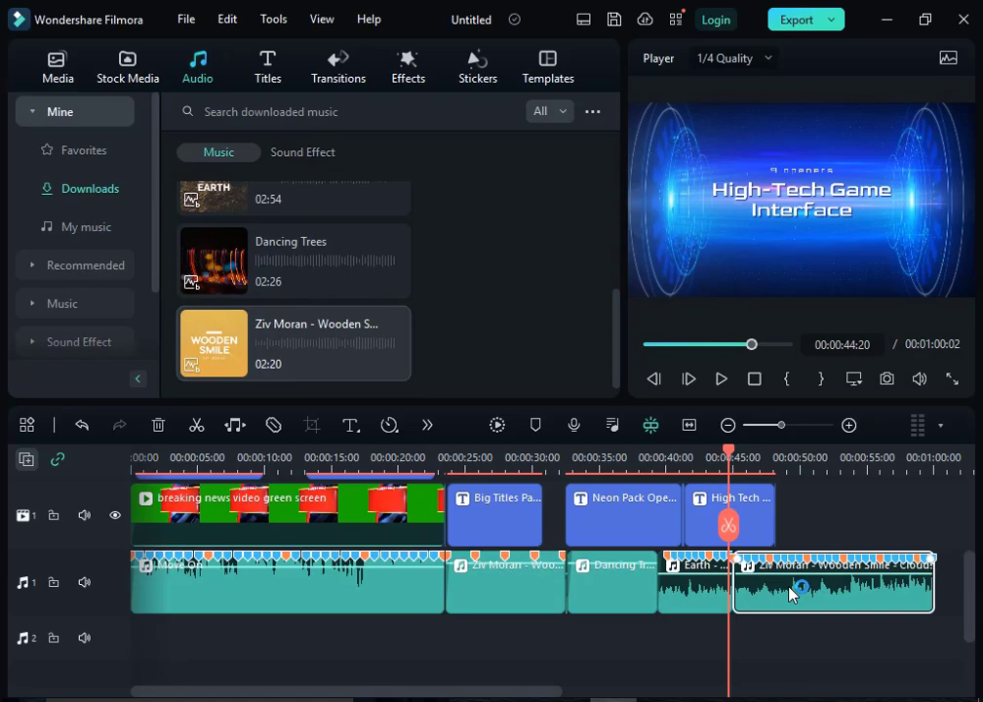
pyautogui.doubleClick(792, 591)
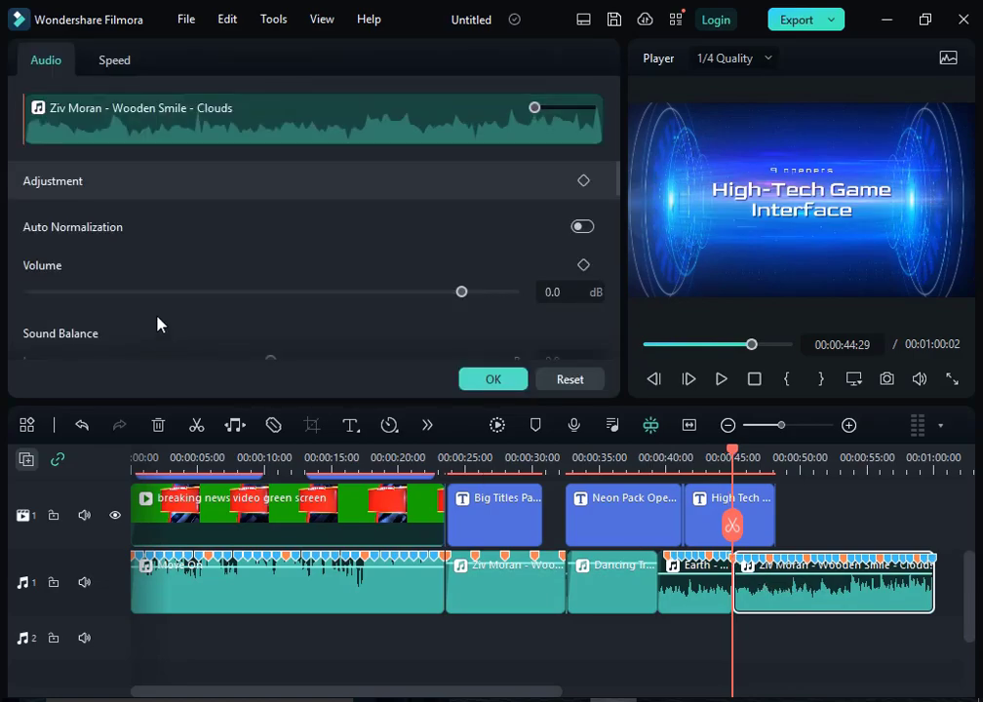
pyautogui.scroll(-3, 156, 322)
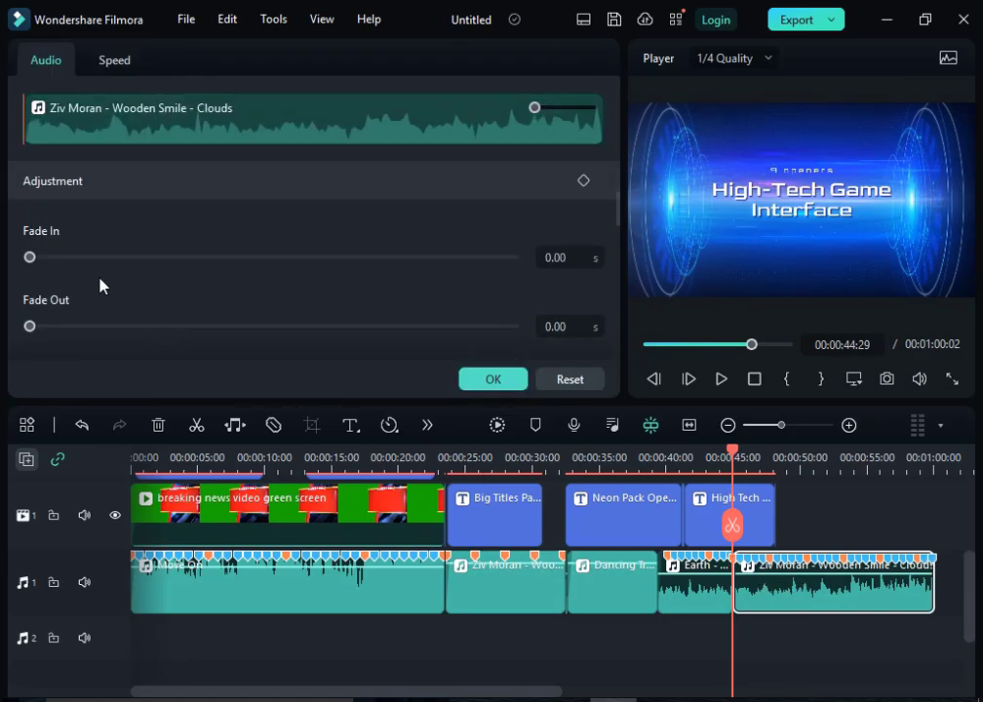
pyautogui.moveTo(30, 327); pyautogui.dragTo(539, 336)
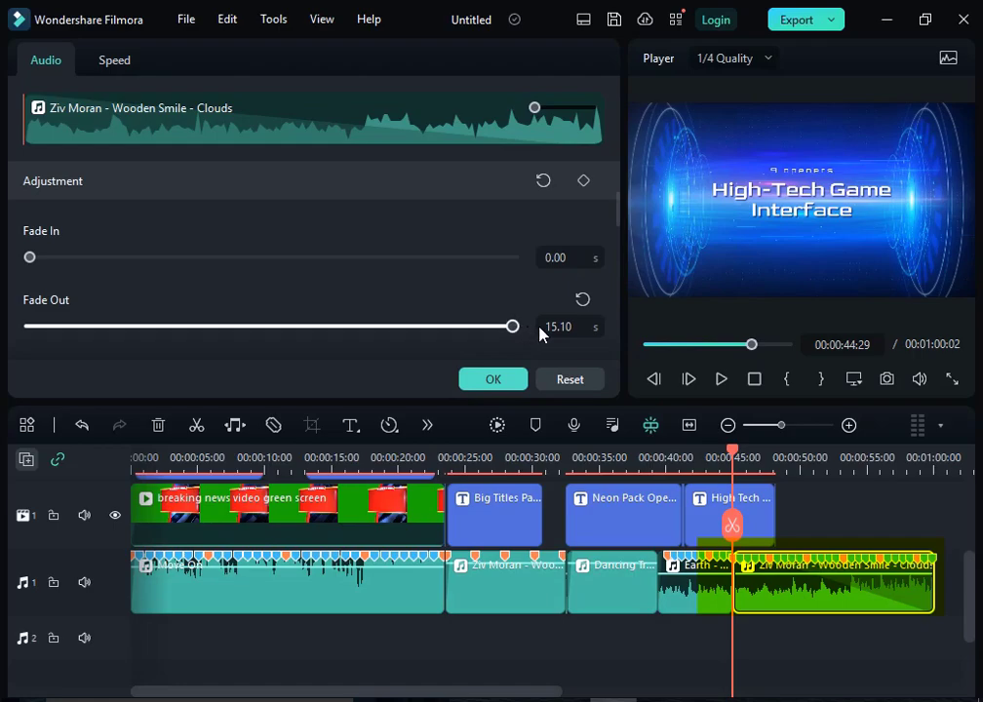
# Step: Preview the last clip's fade-out from 00:00:49:08 to the end of the timeline and accept its audio settings
pyautogui.moveTo(733, 455); pyautogui.dragTo(773, 460)
pyautogui.click(788, 462)
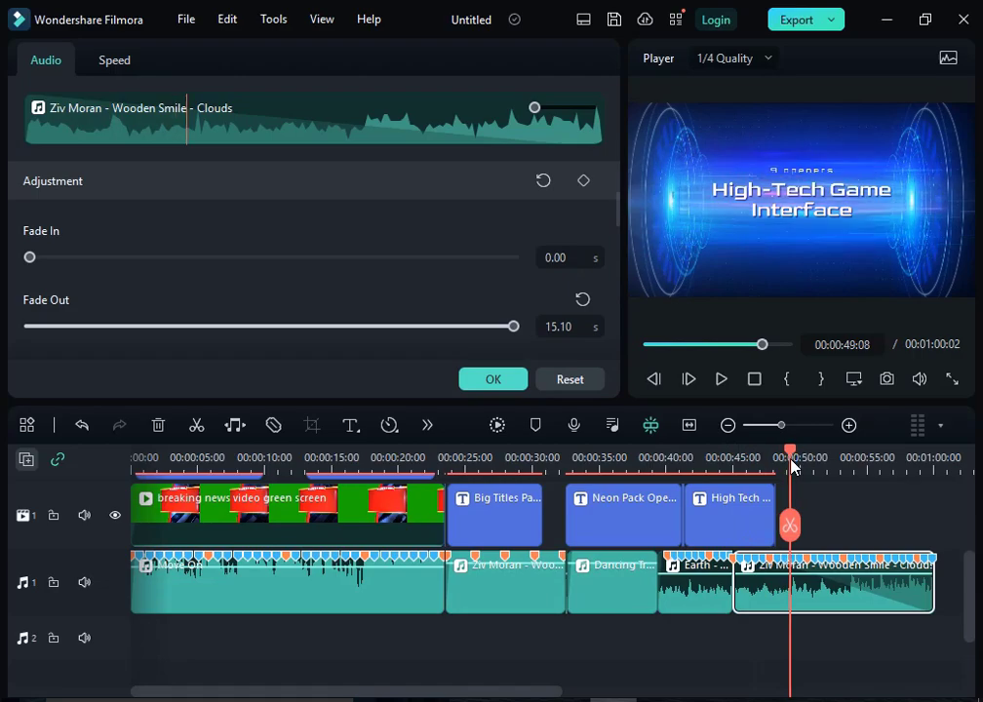
pyautogui.click(849, 425)
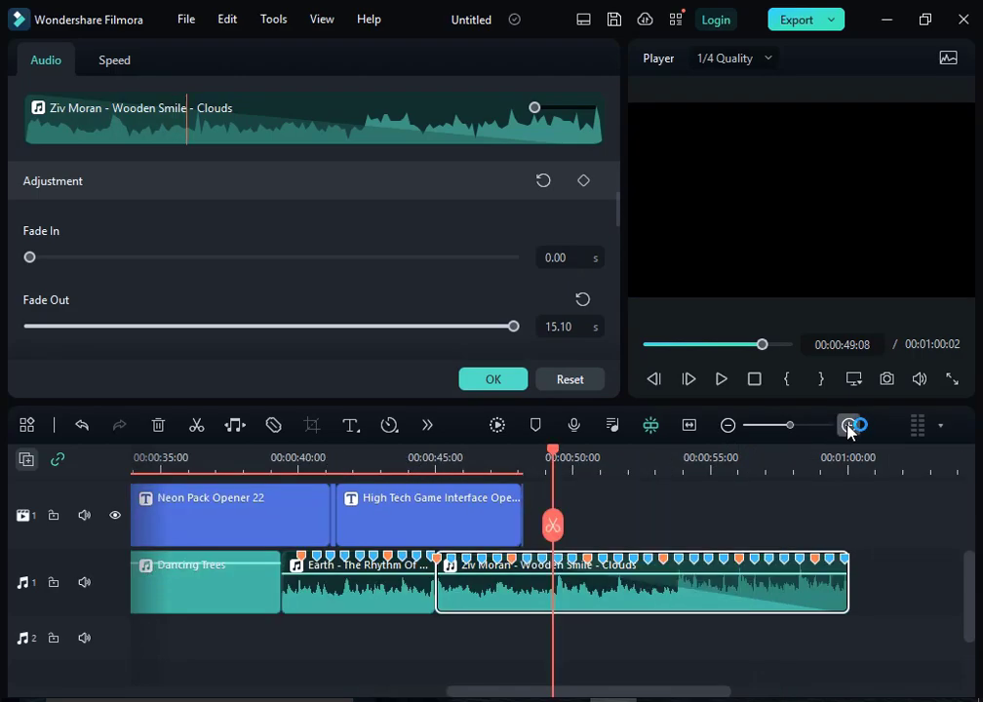
pyautogui.click(728, 425)
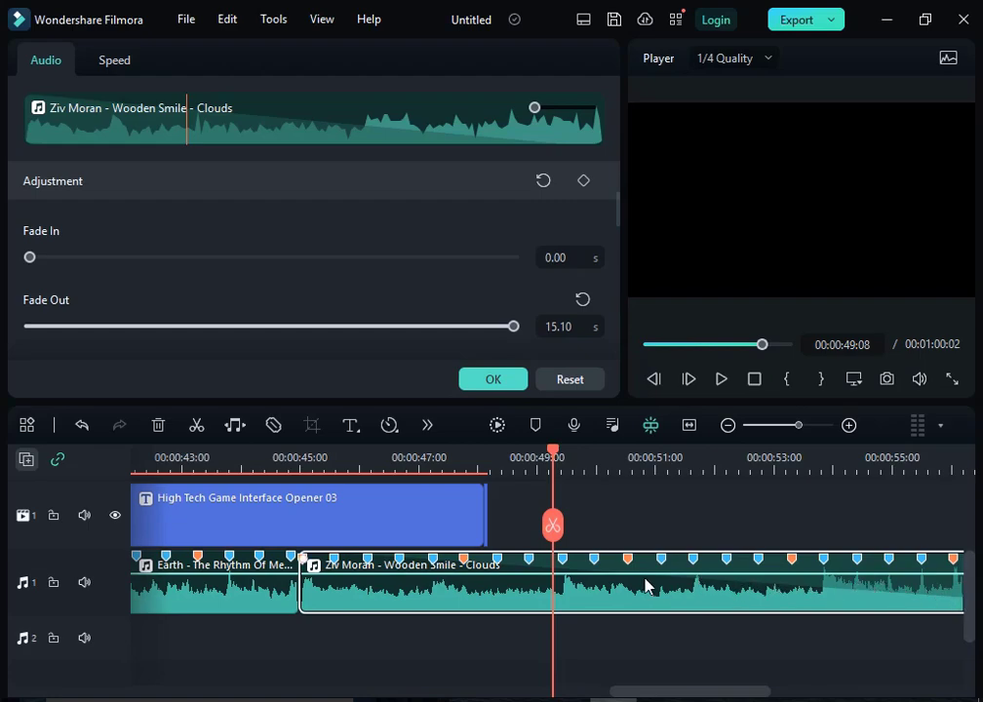
pyautogui.press('space')
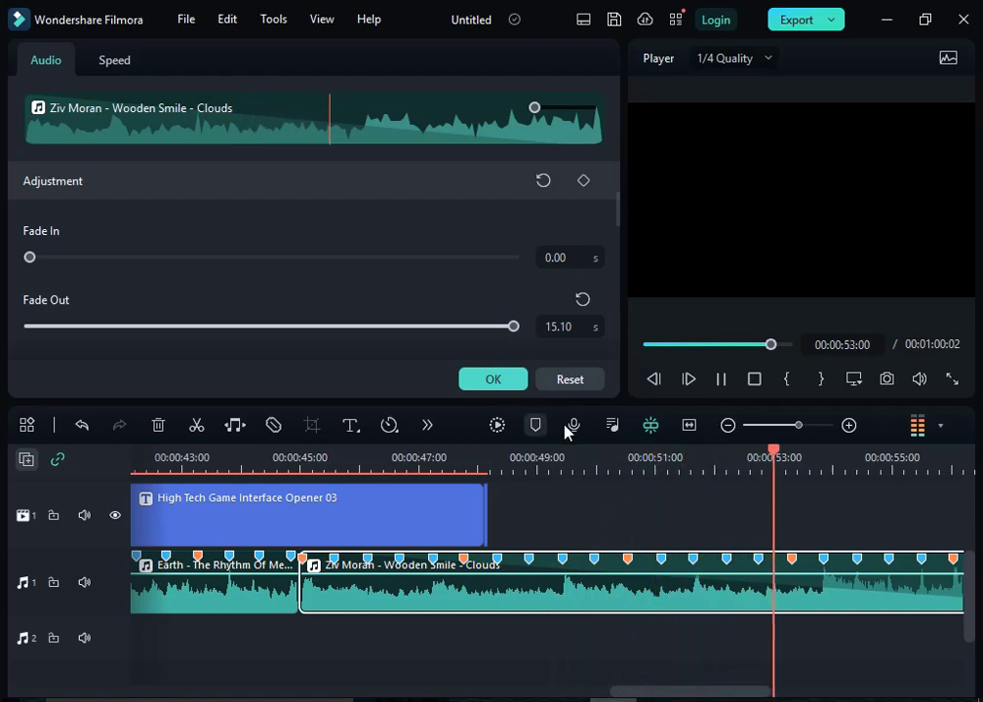
pyautogui.moveTo(728, 695); pyautogui.dragTo(842, 694)
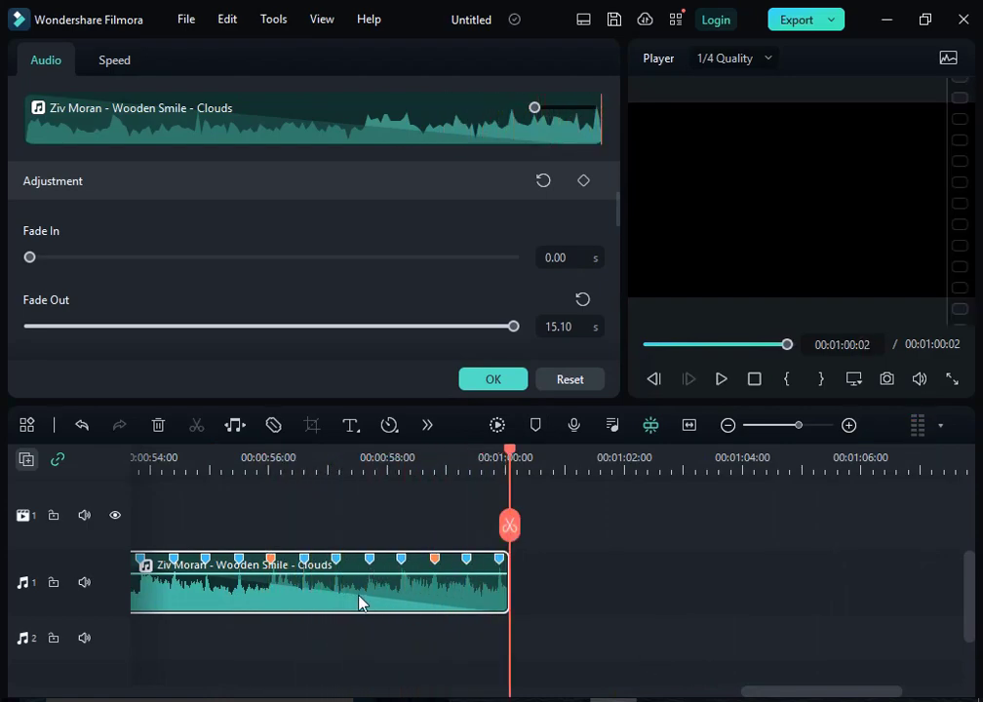
pyautogui.click(493, 378)
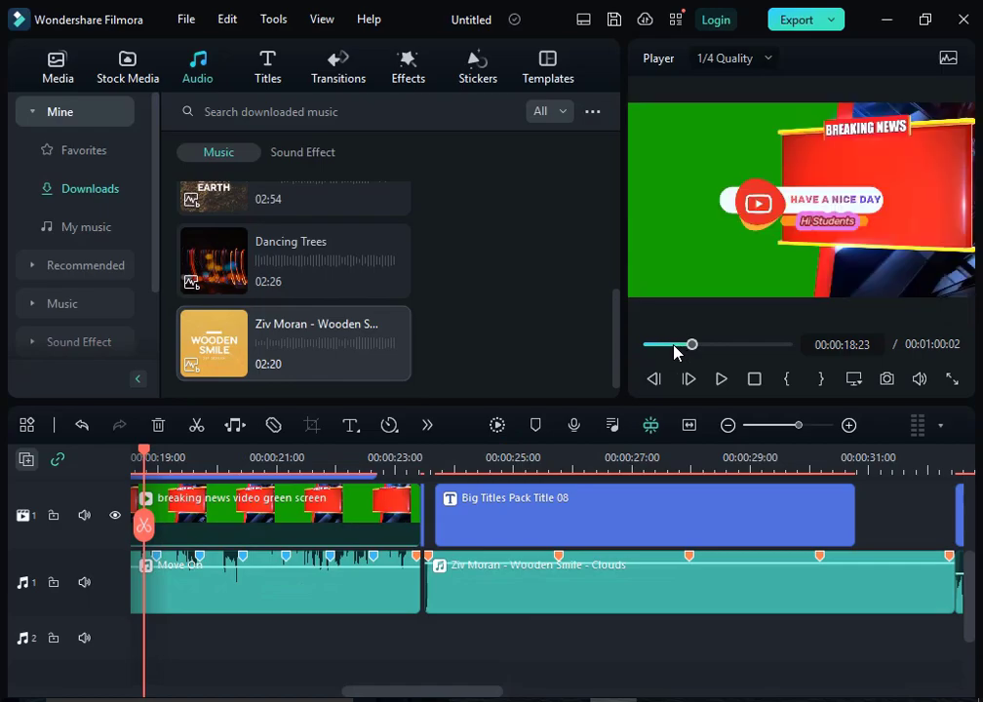
# Step: Move the playhead back toward the beginning of the timeline
pyautogui.moveTo(684, 345); pyautogui.dragTo(650, 346)
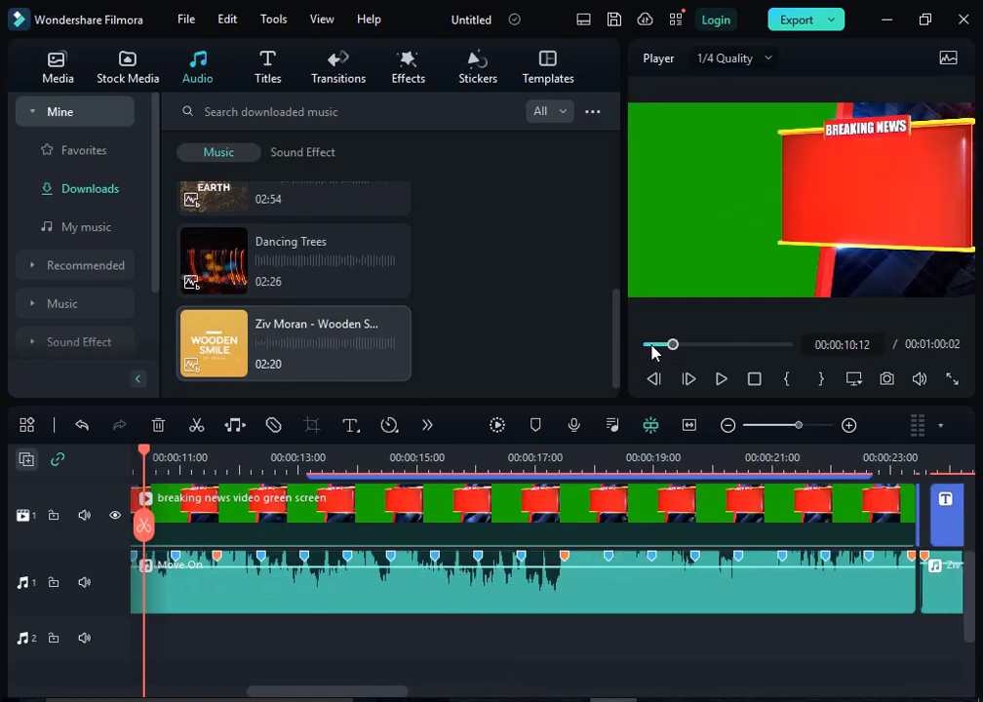